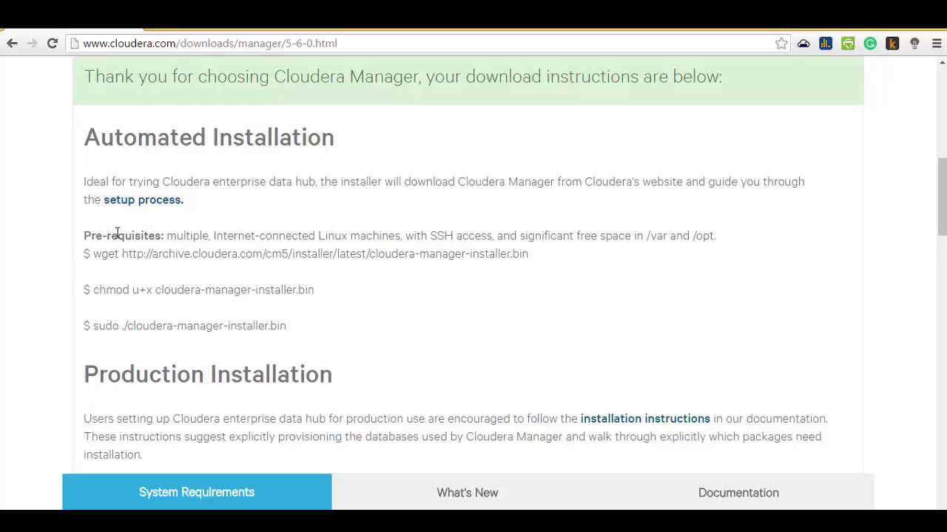
- Copy the wget command for cloudera-manager-installer.bin from the 5.6.0 download page
left_click_drag(37, 287, 539, 294)
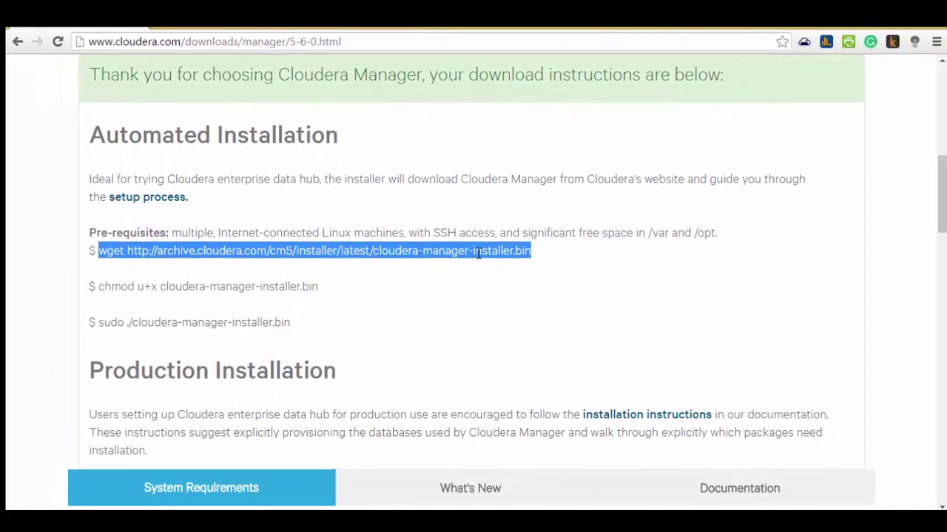
right_click(476, 273)
left_click(504, 265)
mouse_move(941, 181)
left_mouse_down()
mouse_move(941, 225)
mouse_move(942, 190)
left_mouse_up()
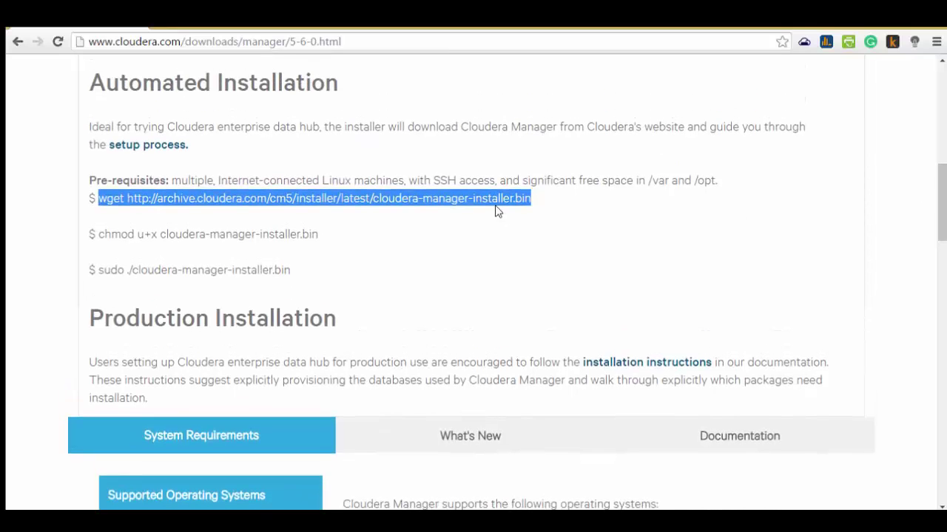
- Paste and run the wget command in PuTTY to download cloudera-manager-installer.bin
key("alt+Tab")
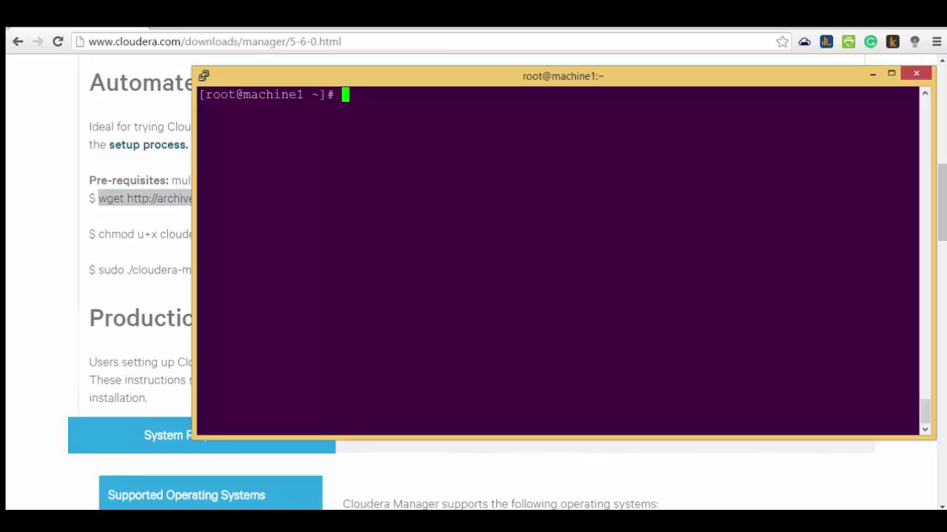
key("shift+Insert")
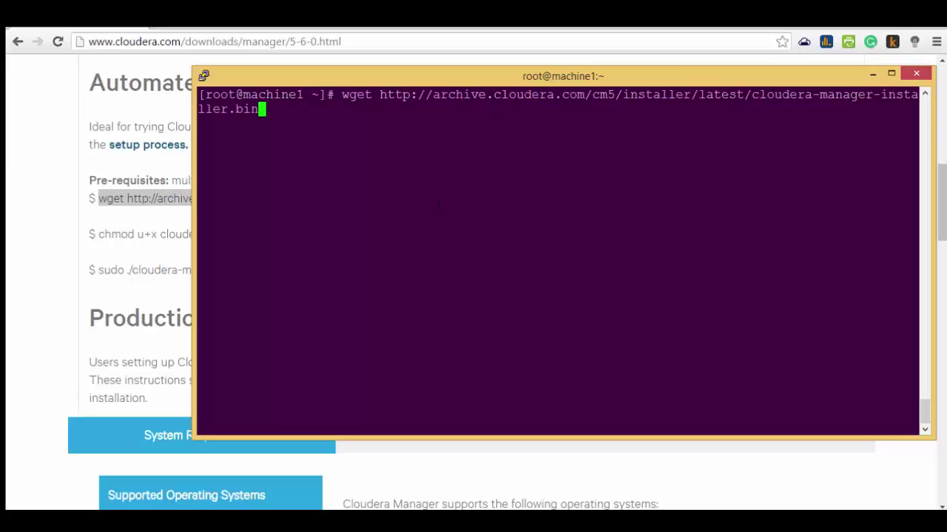
key("Return")
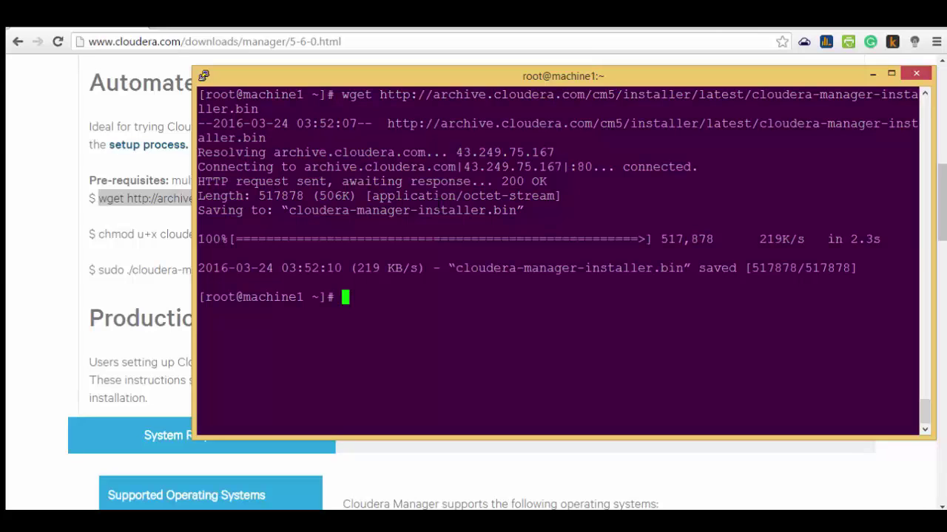
- Clear the terminal and list root's home directory to confirm the installer file is there
key("ctrl+l")
type("ll")
key("Return")
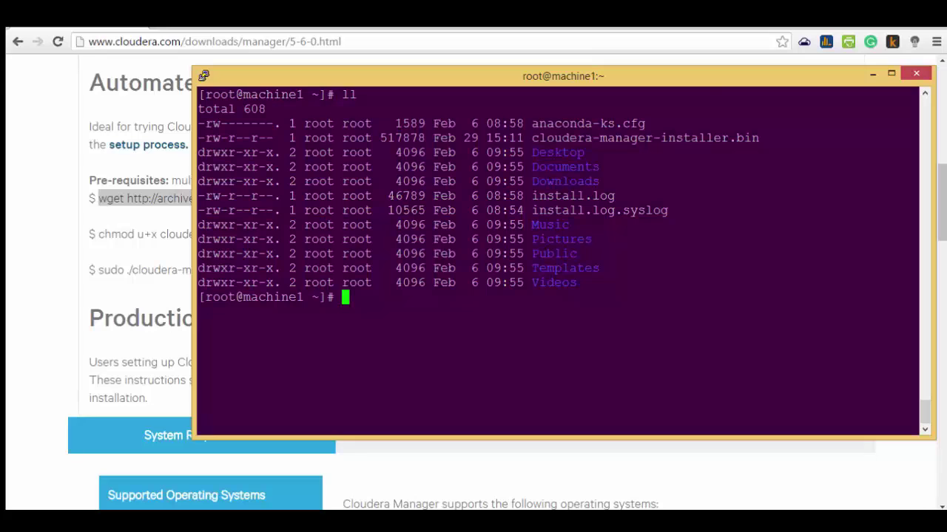
double_click(658, 139)
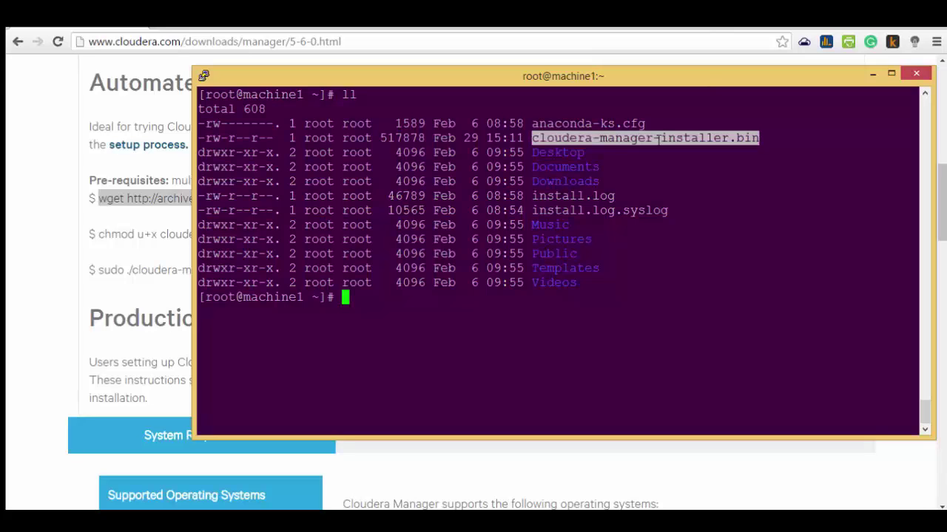
left_click(139, 237)
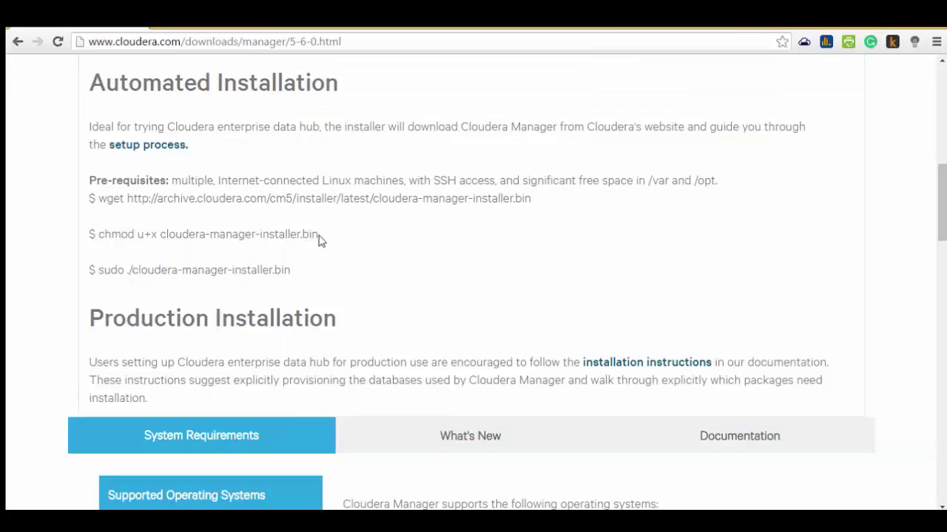
- Copy the chmod command from the page and run it in PuTTY to make the installer executable
left_click_drag(320, 237, 100, 238)
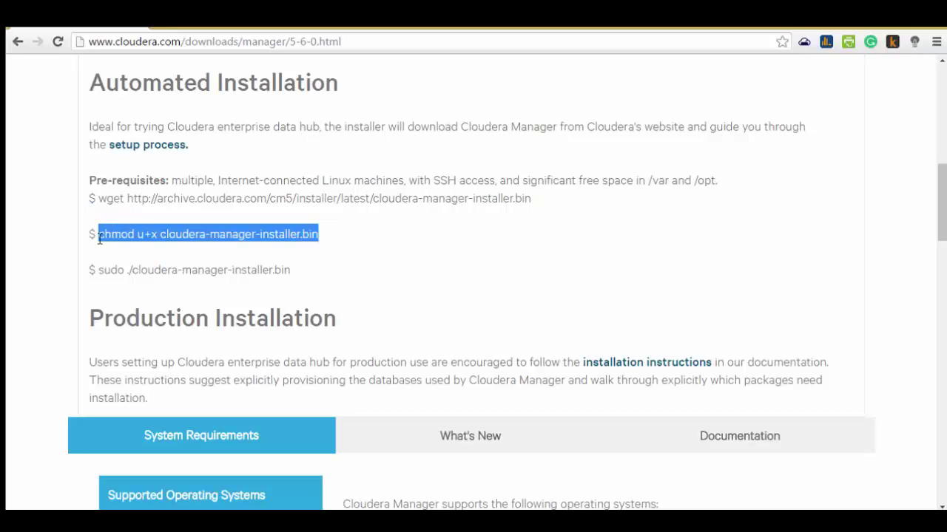
key("alt+Tab")
key("shift+Insert")
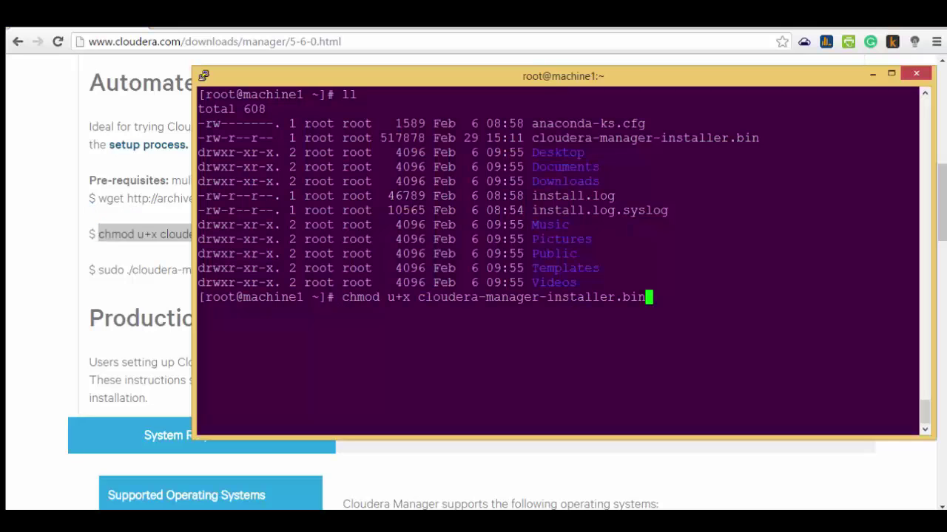
key("Return")
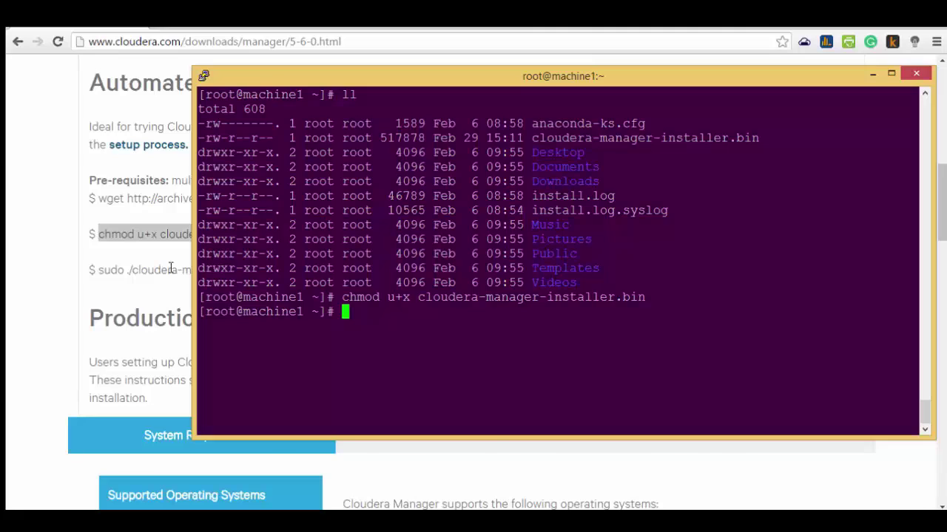
left_click(170, 266)
- Run ./cloudera-manager-installer.bin from the terminal prompt
key("alt+Tab")
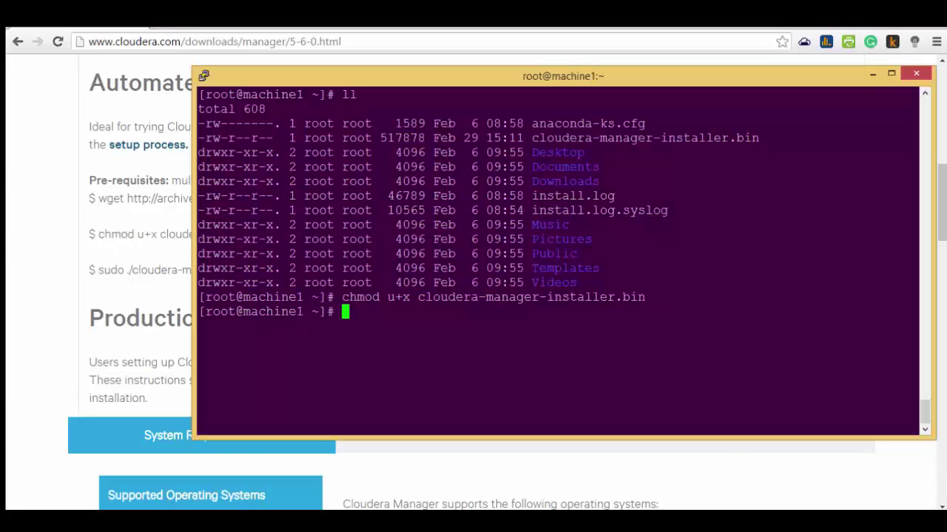
type("./c")
key("Tab")
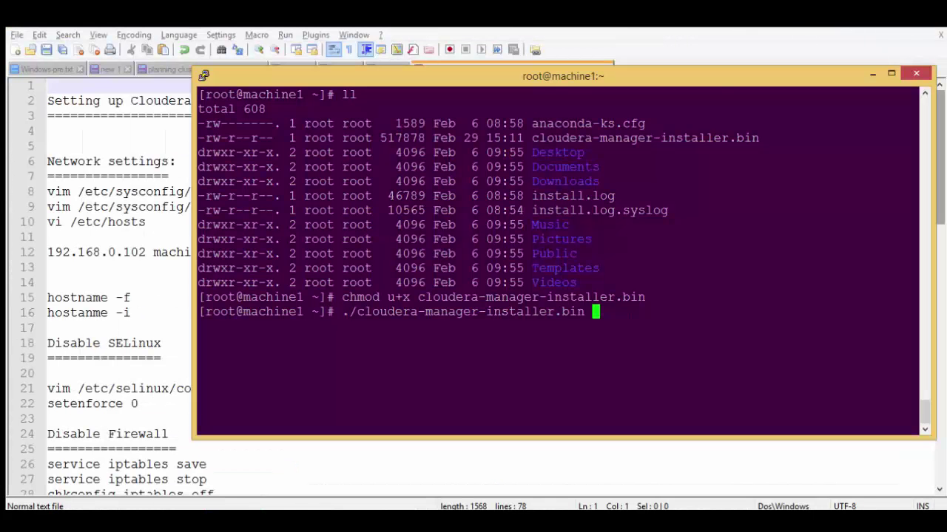
key("Return")
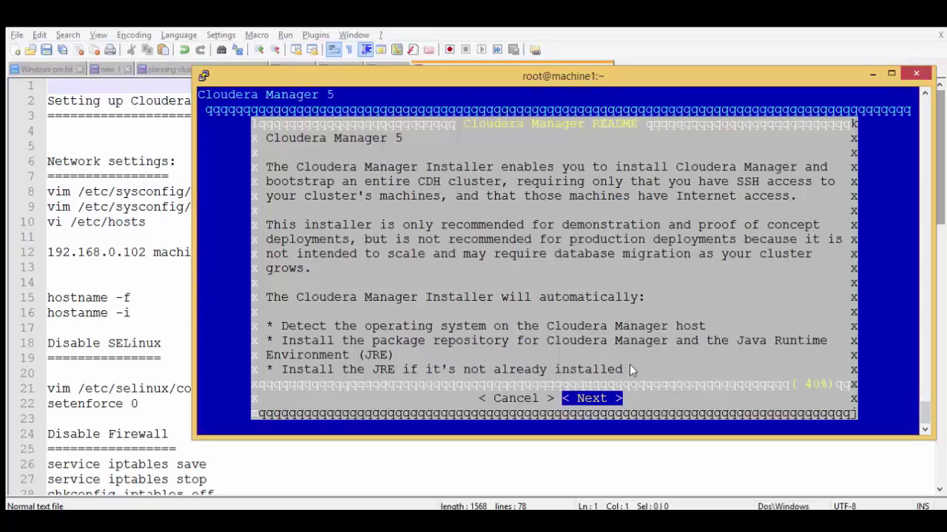
- Get past the README and accept both the Cloudera Express and Oracle Java licenses
key("Return")
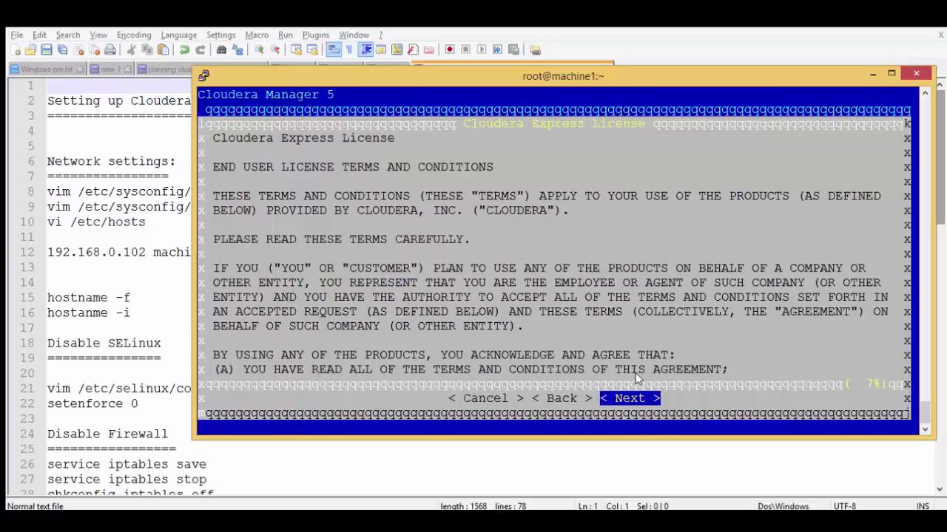
key("Return")
key("Right")
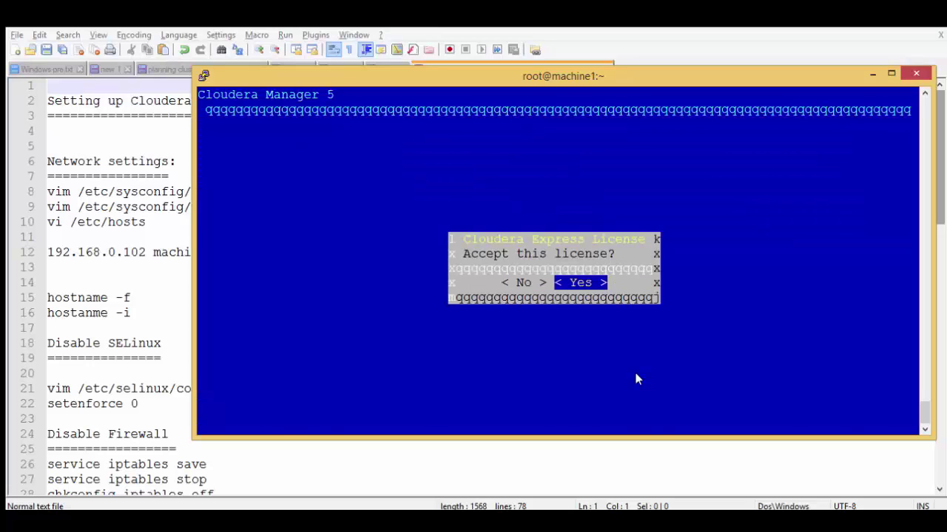
key("Return")
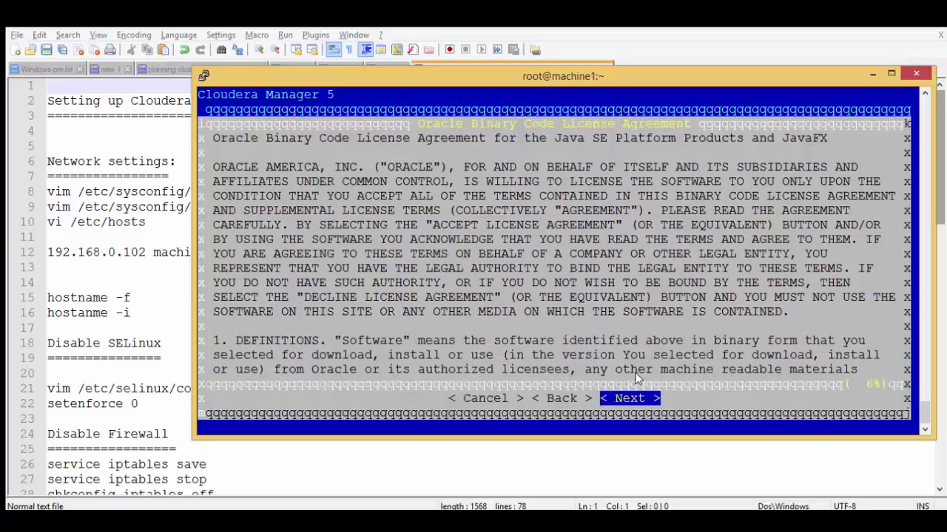
key("Return")
key("Right")
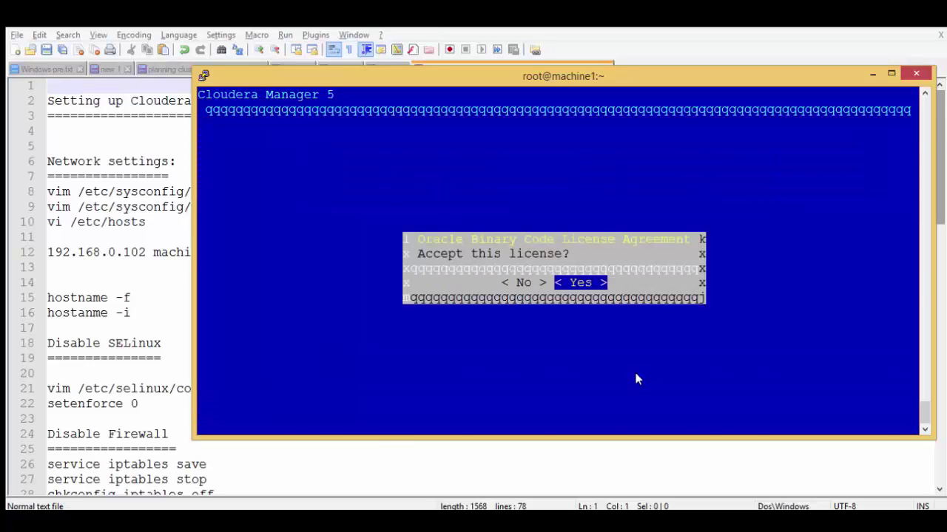
key("Return")
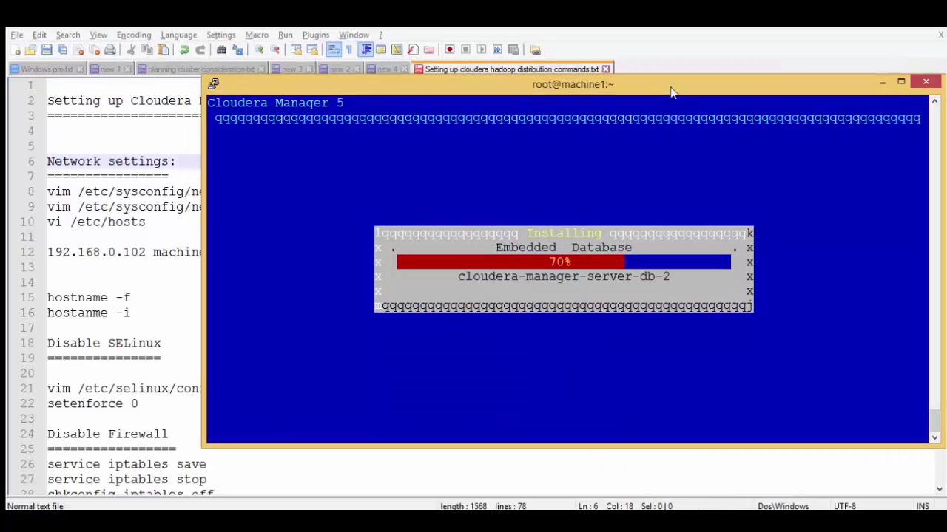
left_click(693, 476)
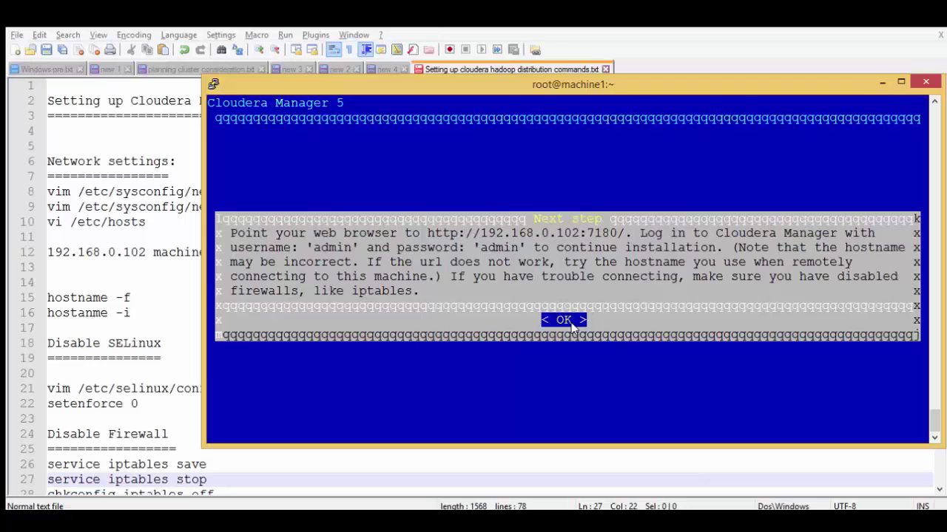
left_click(563, 320)
key("Return")
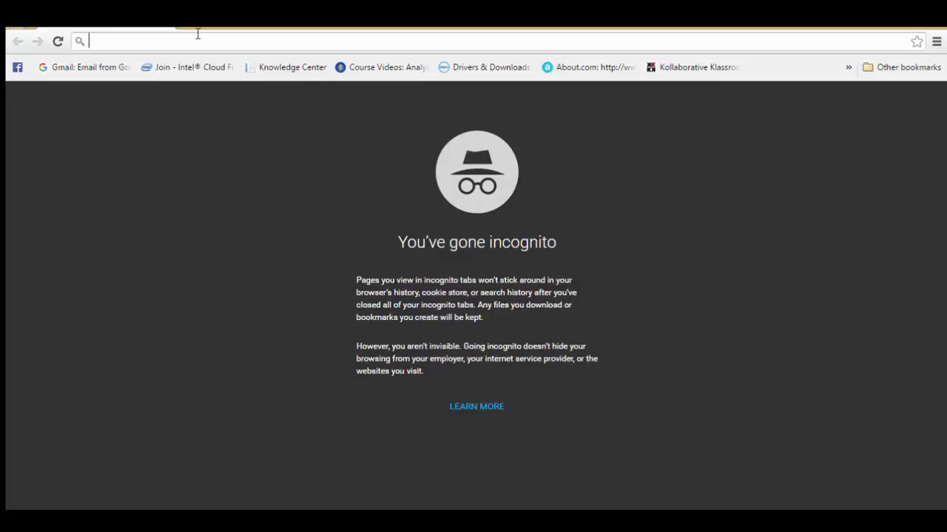
- Load the Cloudera Manager address 192.168.0.102:7180 in Chrome
key("ctrl+v")
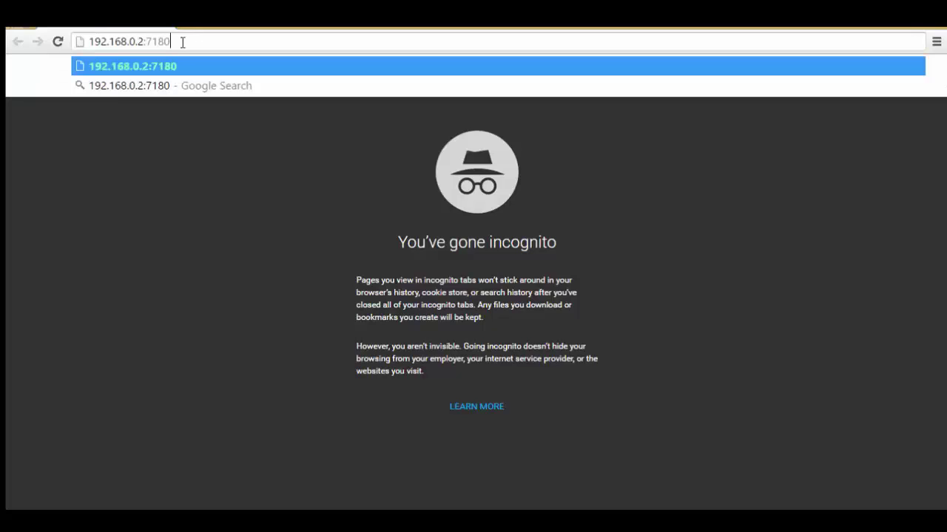
key("Return")
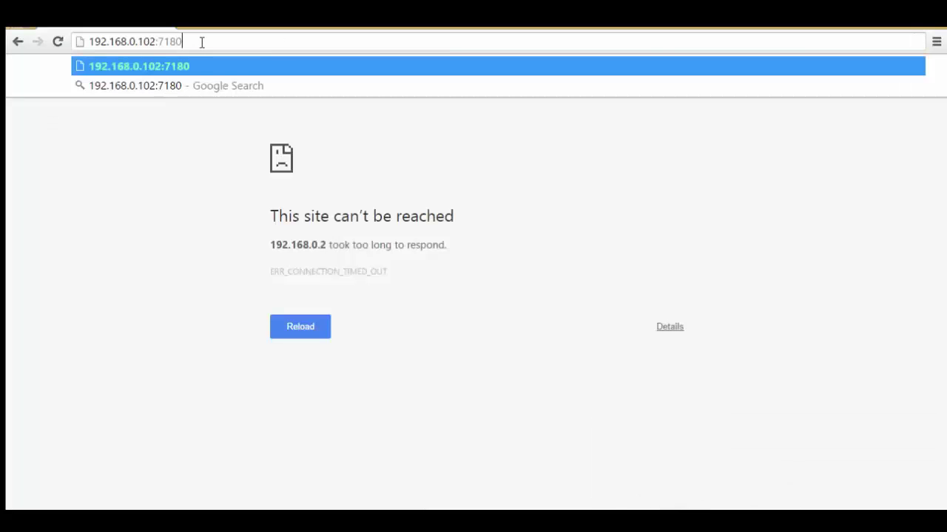
key("Return")
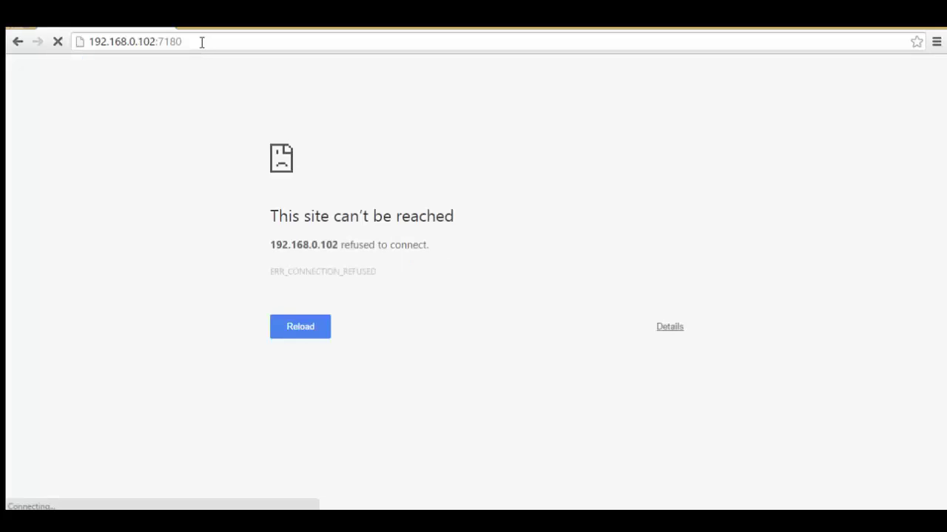
left_click(201, 42)
key("Return")
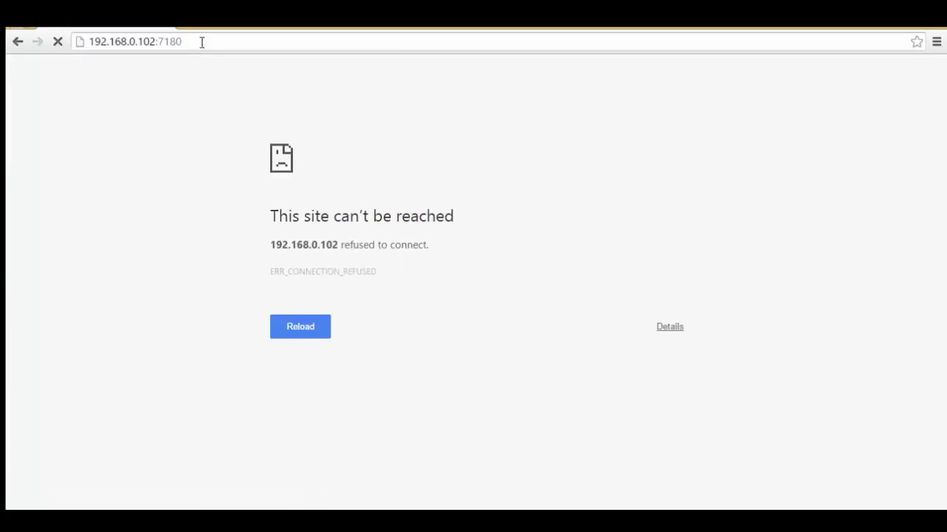
left_click(134, 43)
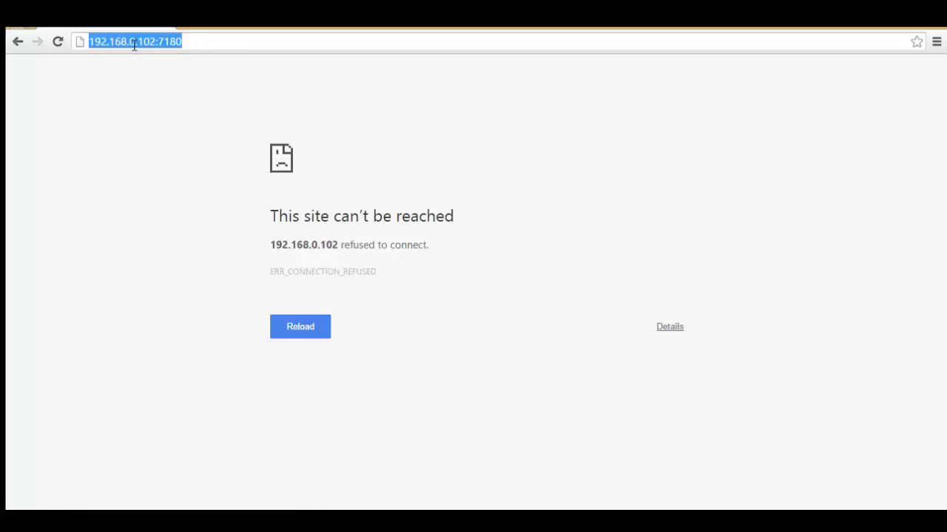
key("Home")
type("https")
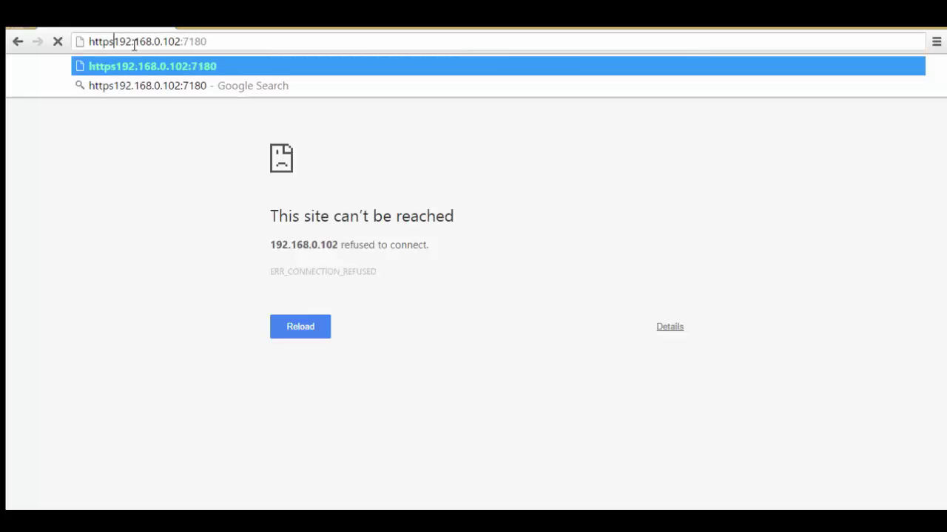
key("BackSpace")
type("://")
key("Return")
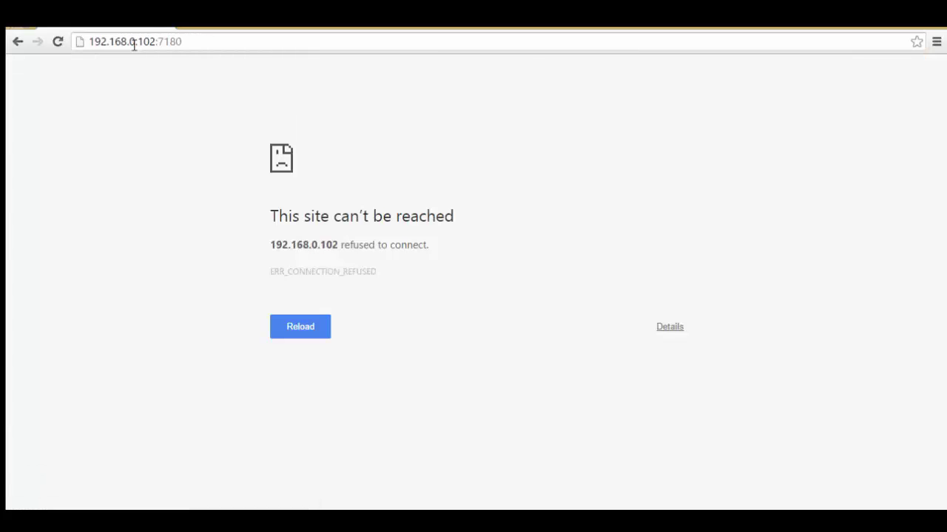
left_click(306, 330)
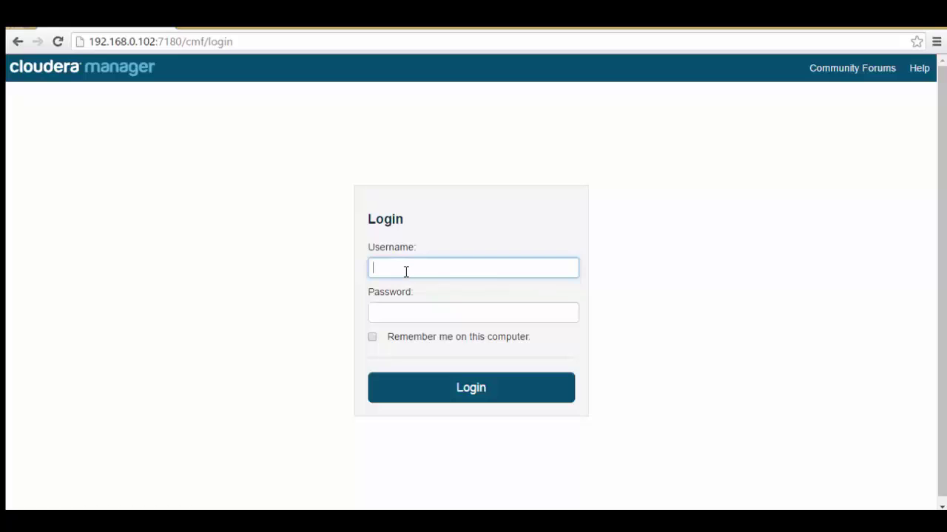
- Sign in to Cloudera Manager with the admin account
type("admin")
key("Tab")
type("admin")
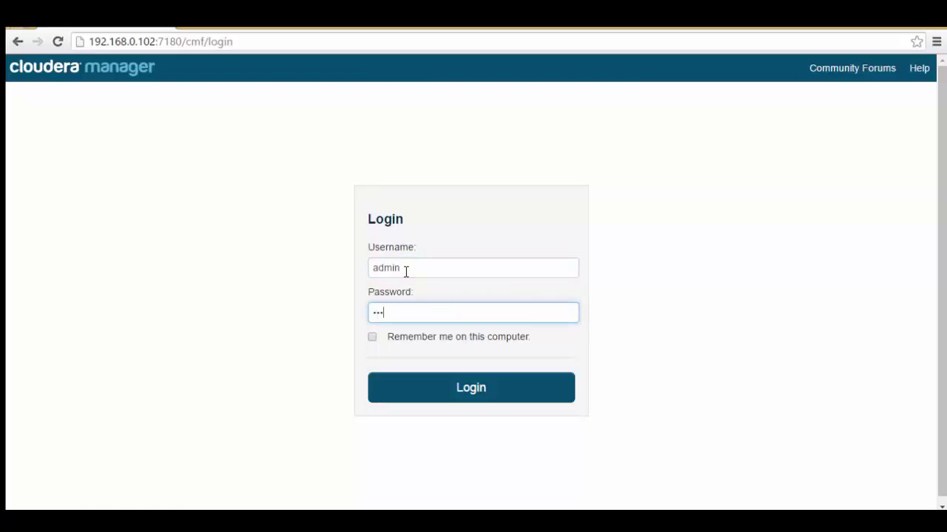
left_click(463, 392)
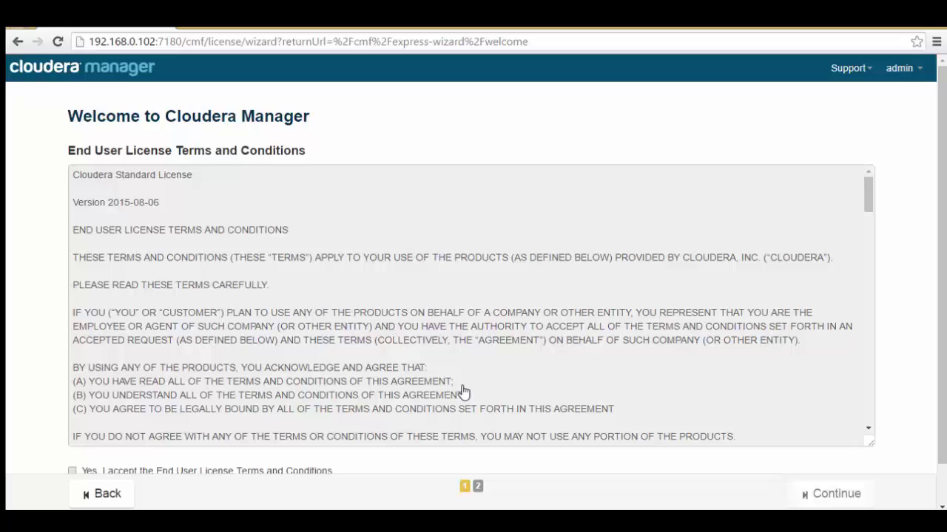
- Accept the end user license terms and continue
left_click_drag(943, 152, 942, 196)
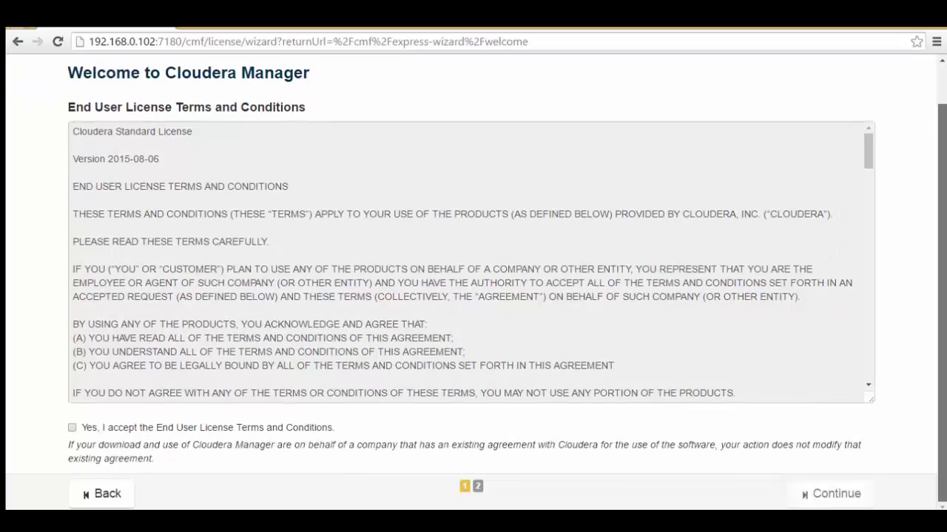
left_click(72, 428)
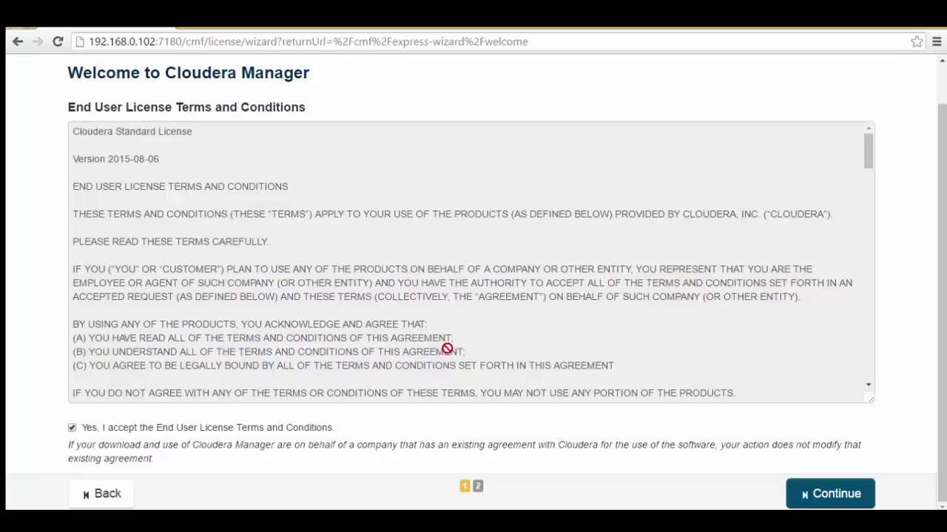
left_click(821, 496)
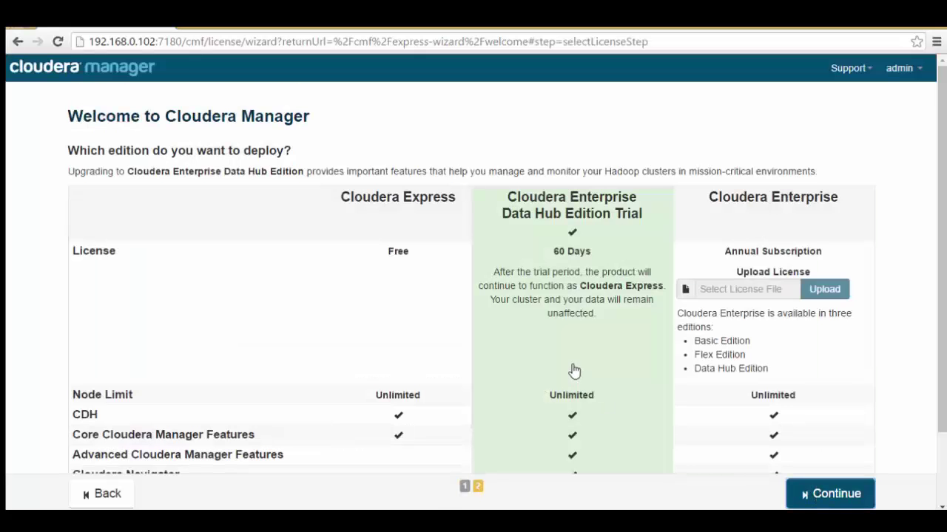
- Choose the free Cloudera Express edition and continue to the host specification page
left_click(396, 287)
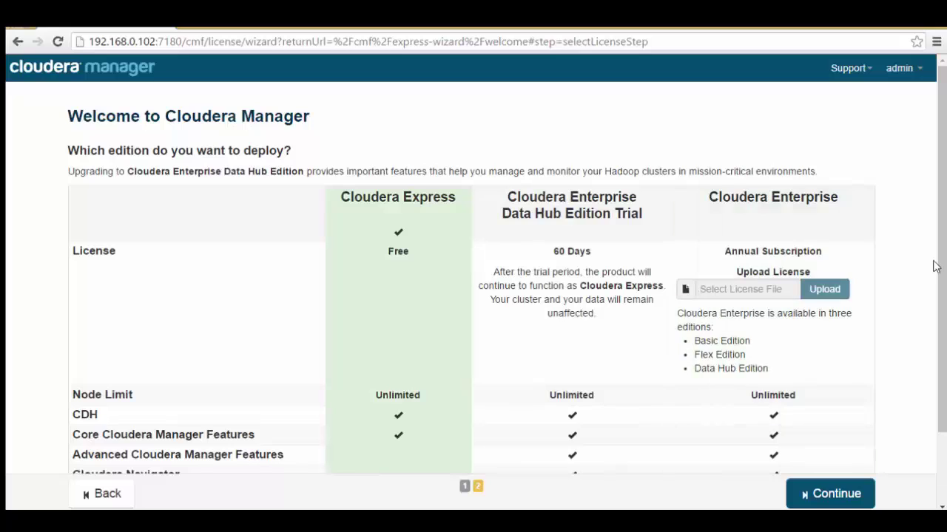
left_click_drag(941, 264, 943, 318)
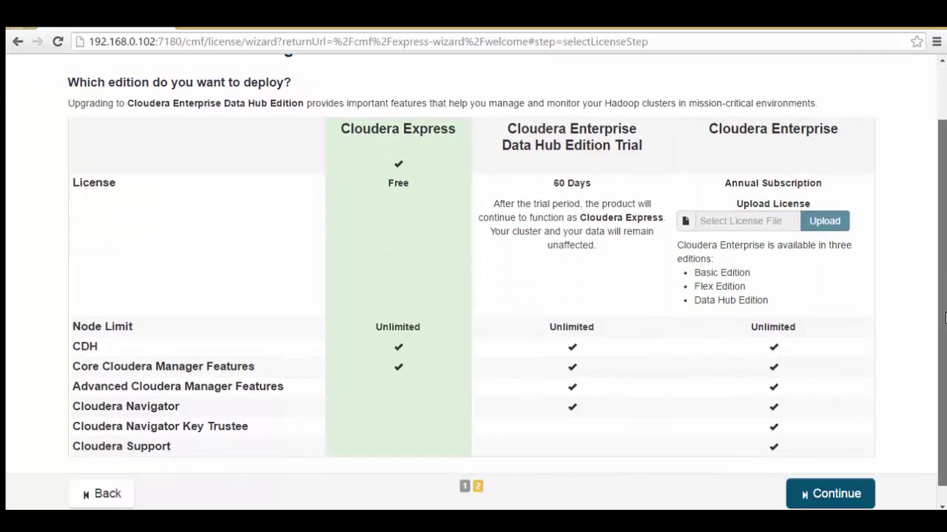
left_click(537, 181)
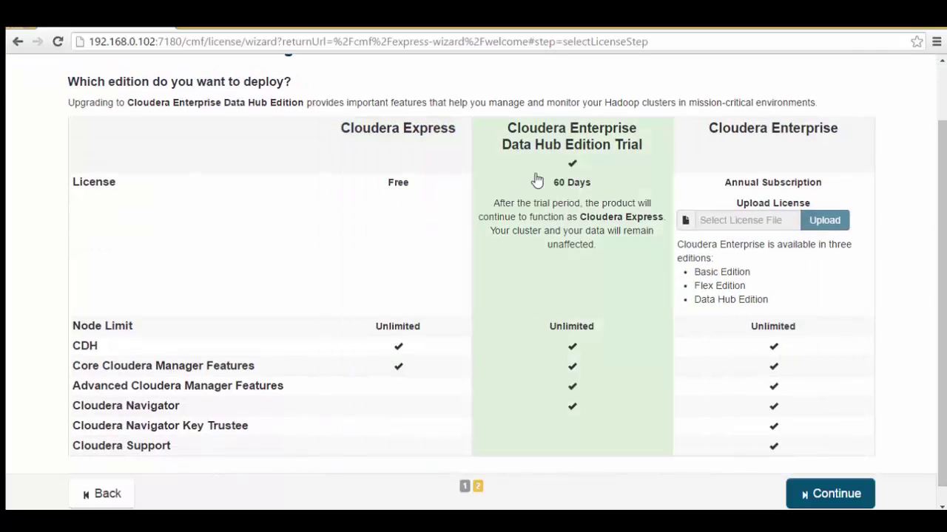
left_click(403, 167)
left_click(570, 162)
left_click(387, 191)
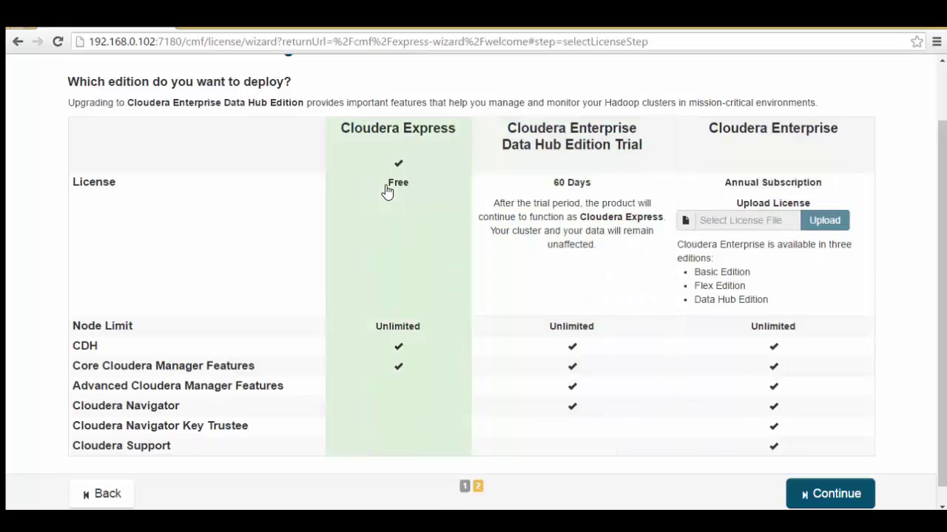
left_click(824, 500)
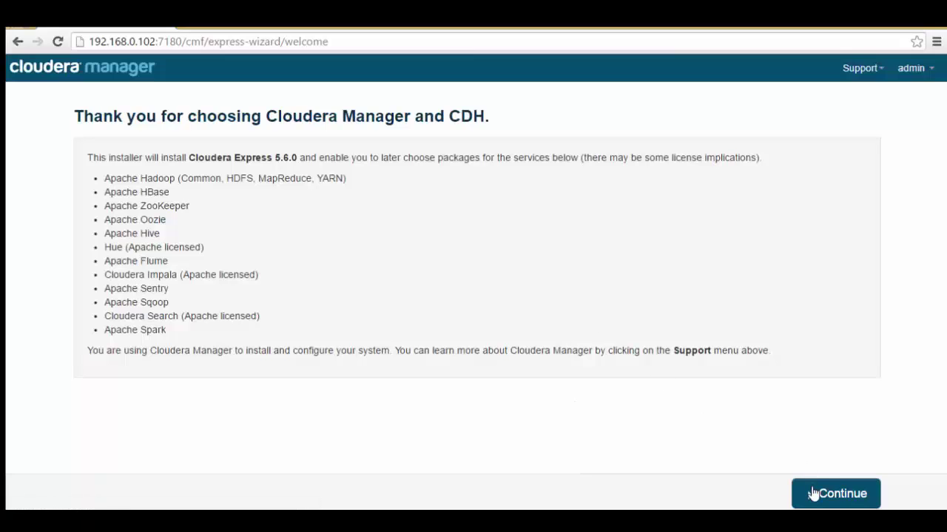
left_click(813, 494)
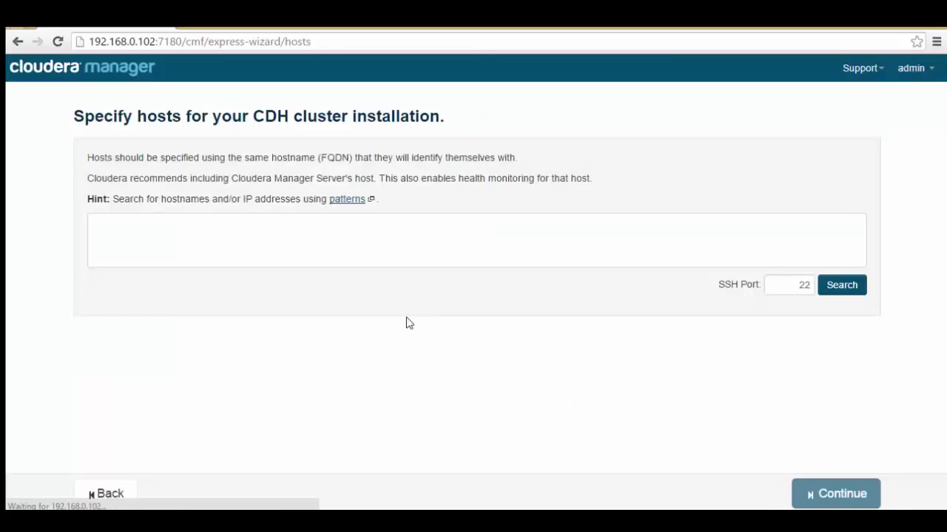
- Search for host machine1.cloudscoop.in and continue with it to Cluster Installation
left_click(245, 239)
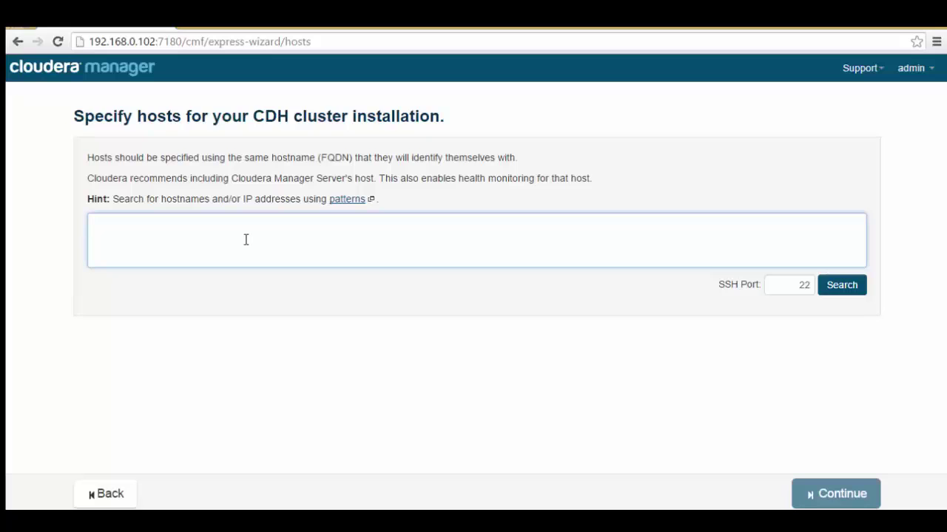
type("machine")
type("1")
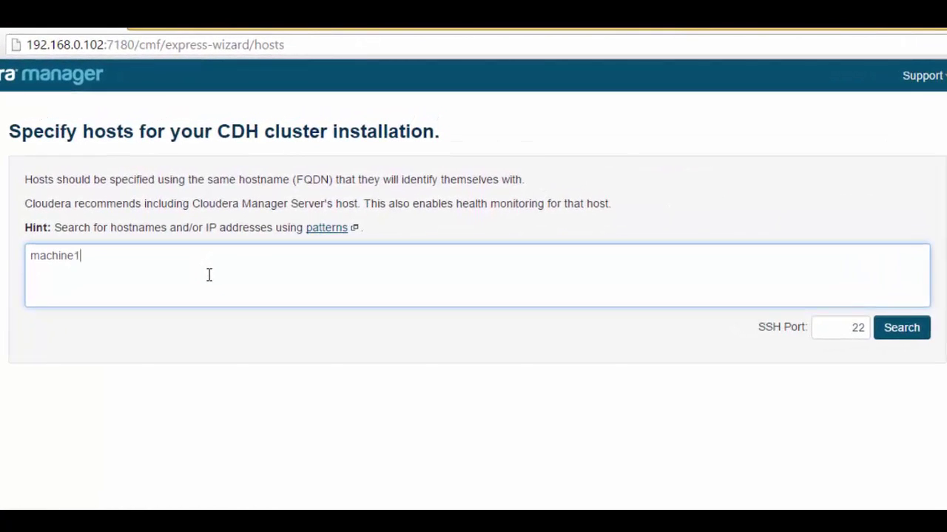
type(".cloudscoop.in")
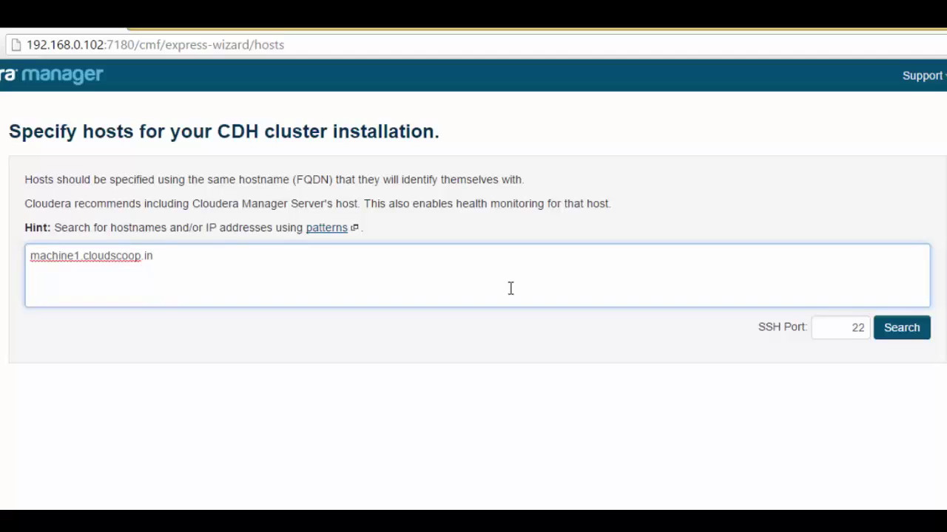
left_click(902, 327)
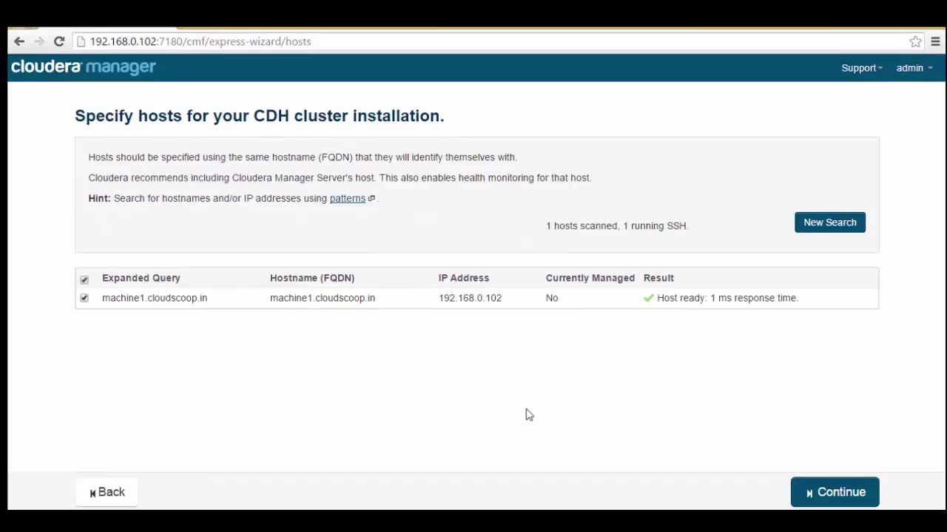
left_click(845, 492)
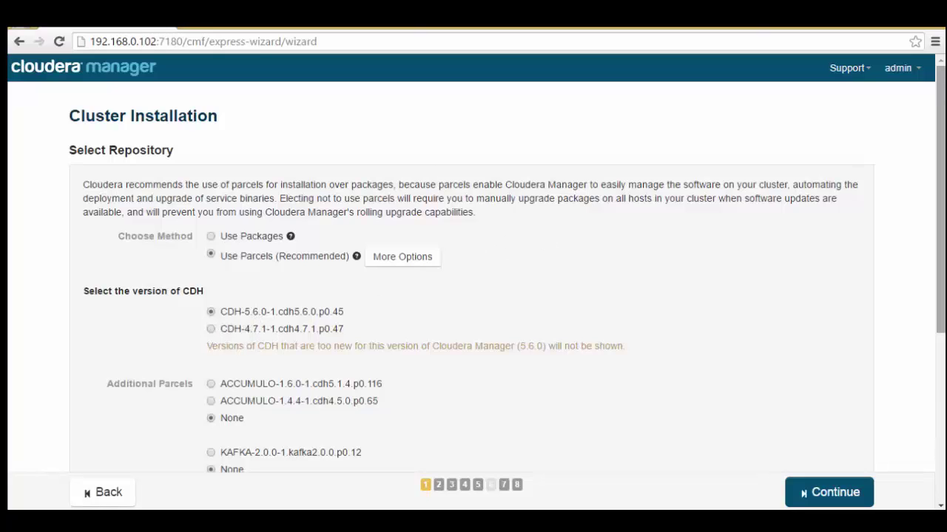
- Review the Remote Parcel Repository URLs under More Options and close them without changes
scroll(503, 247, "down", 1)
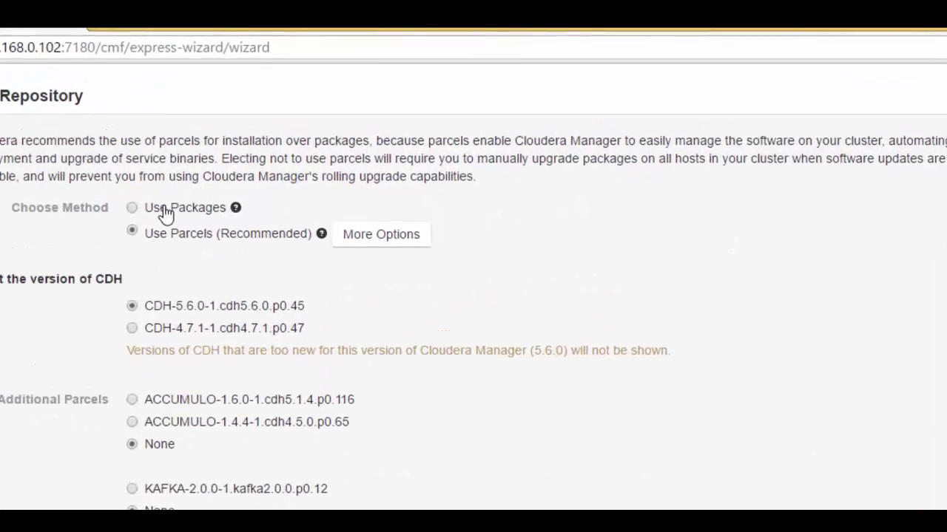
mouse_move(267, 182)
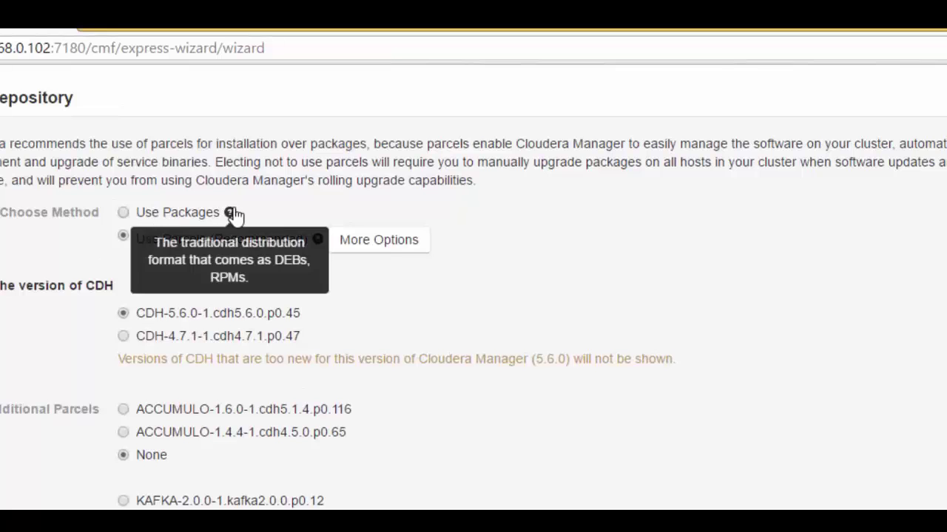
left_click(394, 248)
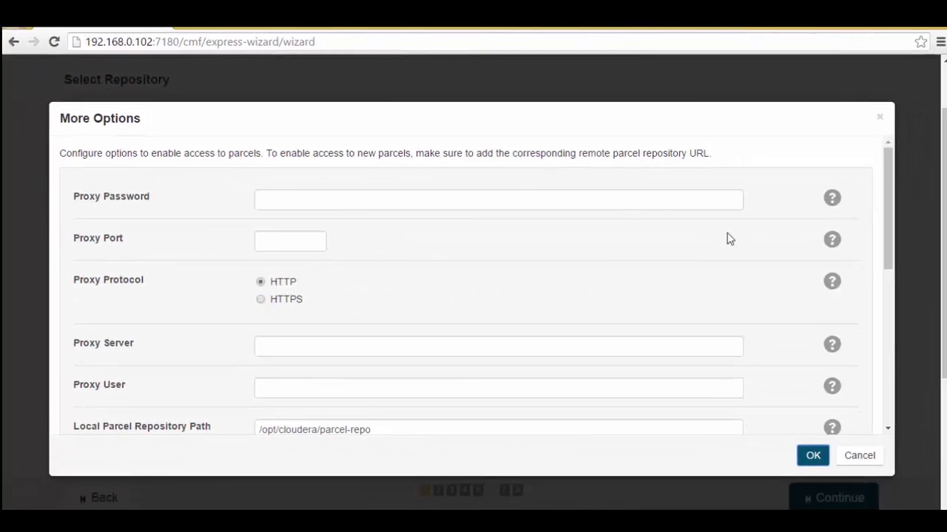
left_click_drag(936, 206, 946, 353)
left_click_drag(898, 323, 896, 420)
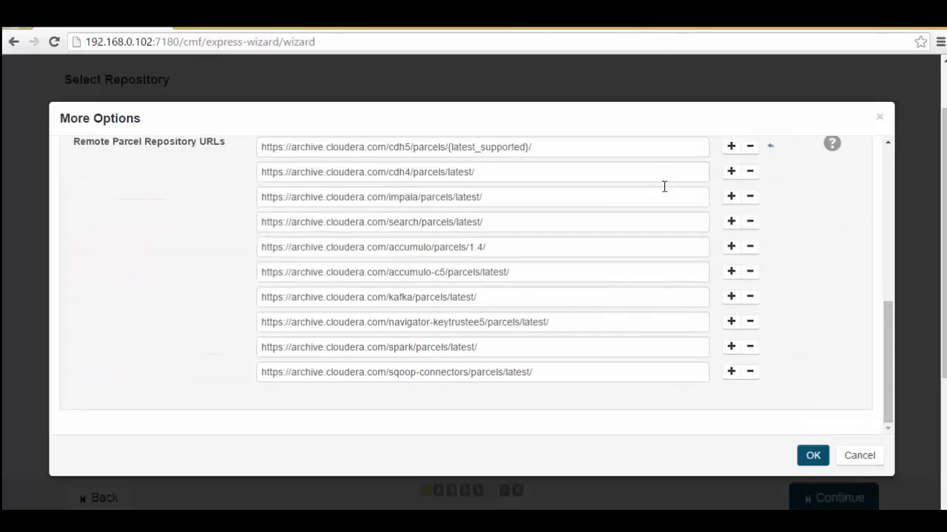
left_click(661, 150)
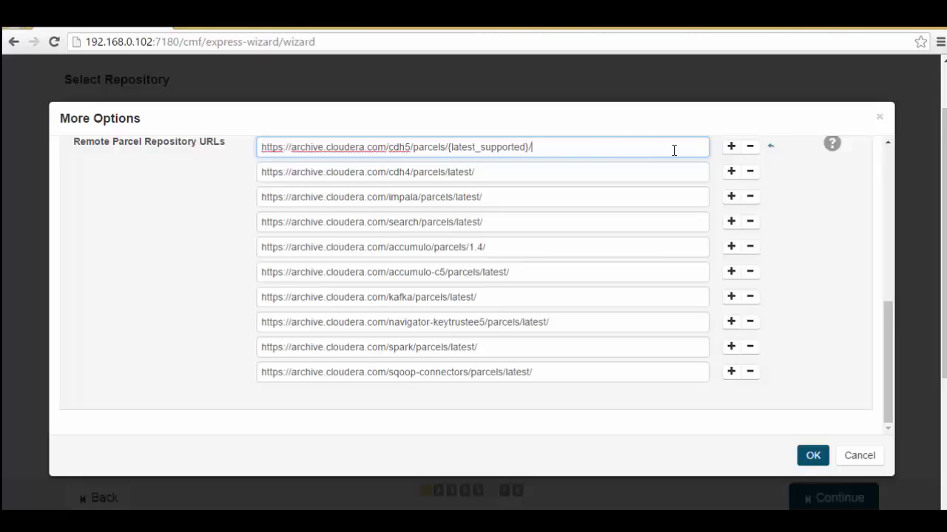
left_click(858, 455)
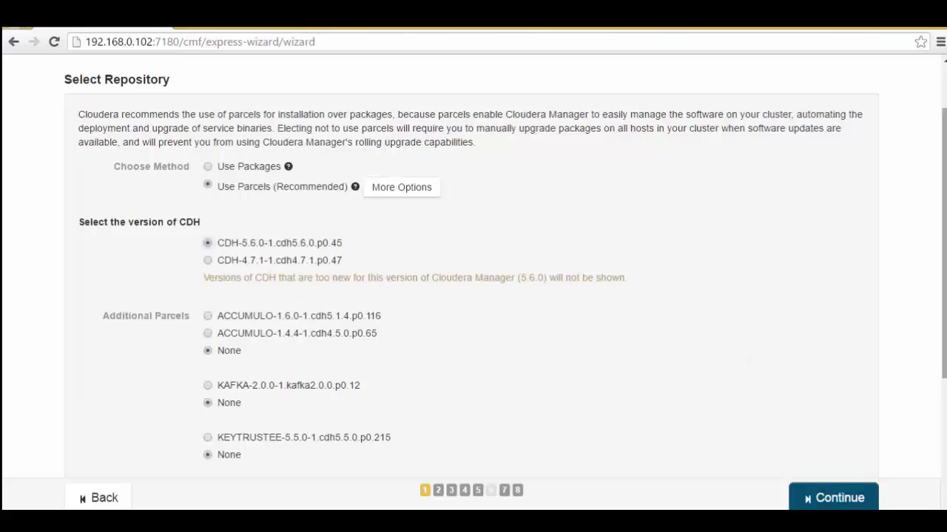
- Keep Use Parcels with CDH-5.6.0 and no extra parcels, and continue
scroll(943, 244, "down", 1)
scroll(943, 244, "down", 3)
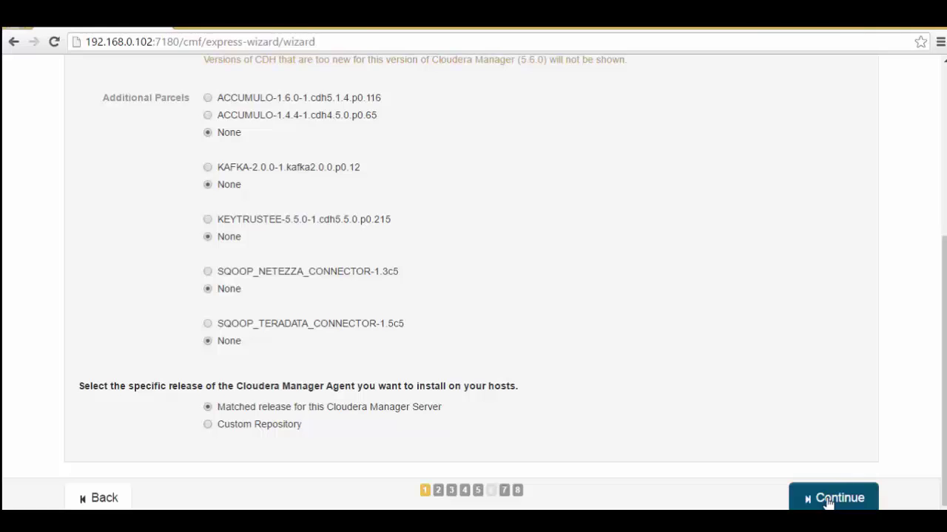
scroll(928, 177, "up", 4)
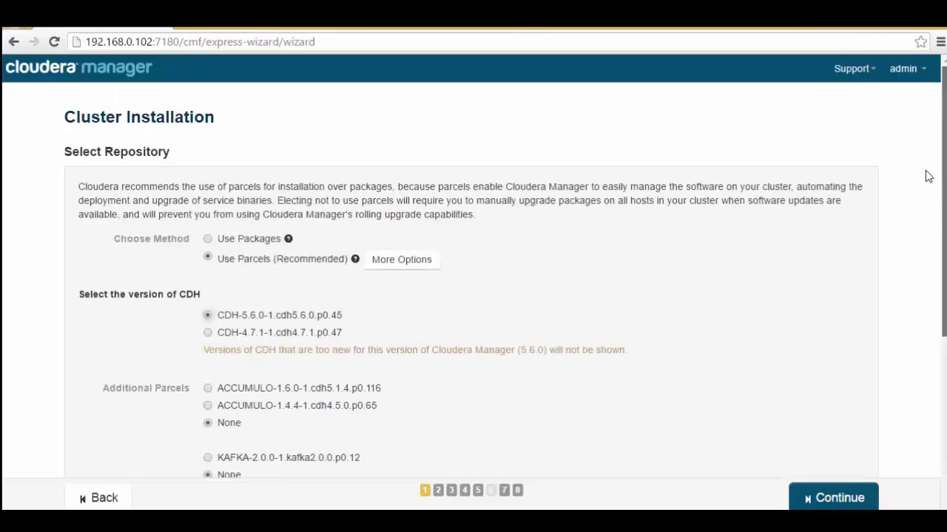
scroll(928, 177, "down", 4)
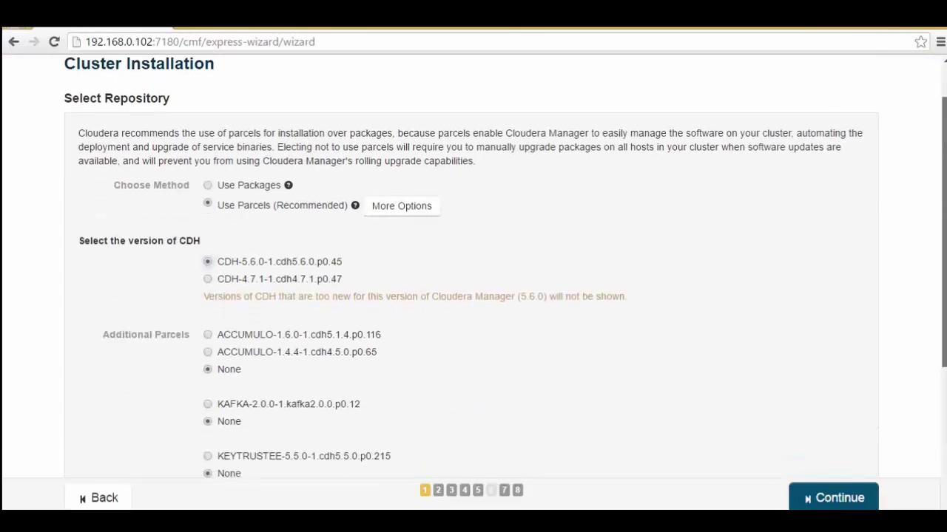
left_click(833, 500)
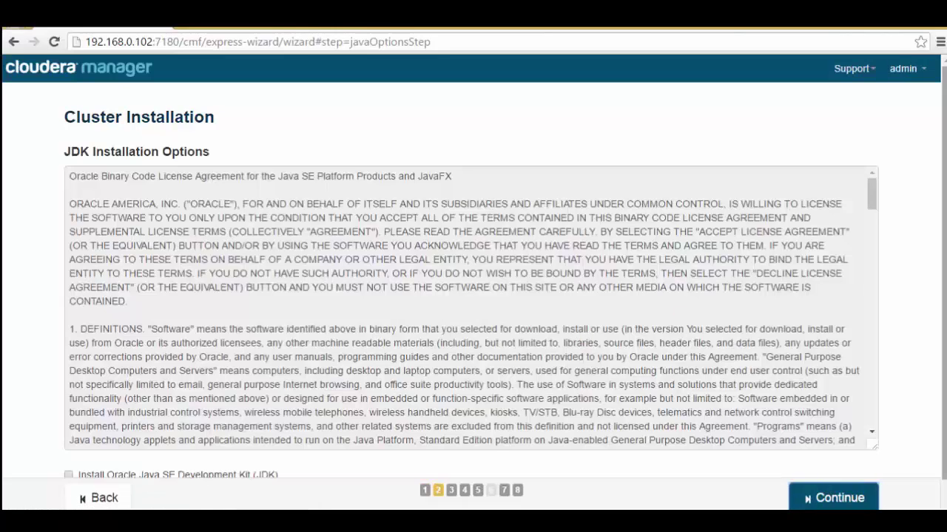
- Tick installing the Oracle JDK and the Java Unlimited Strength Encryption Policy Files, then continue
scroll(473, 296, "down", 1)
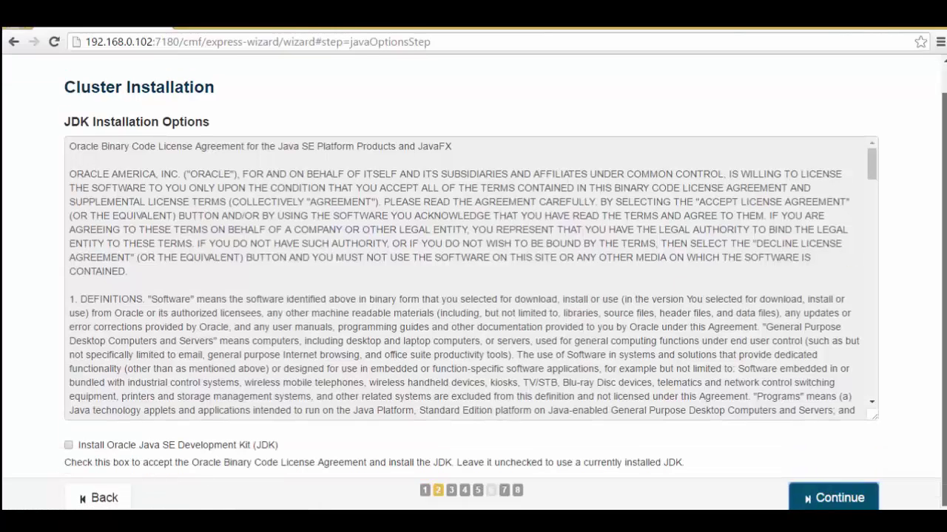
left_click(68, 445)
scroll(924, 296, "down", 1)
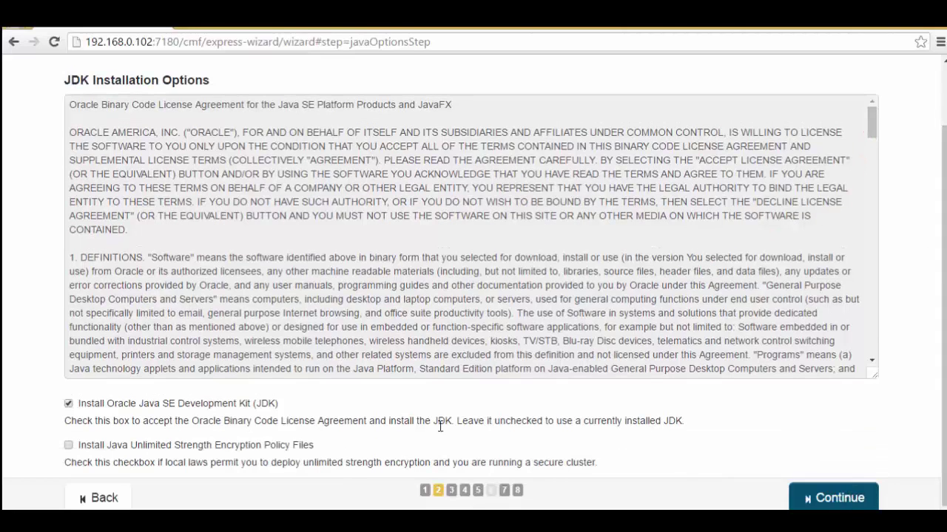
left_click(185, 450)
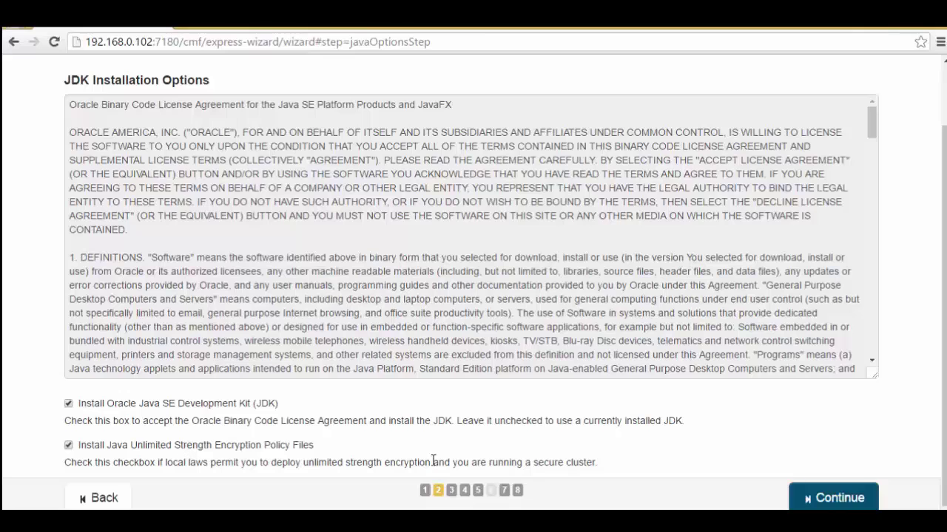
left_click(824, 500)
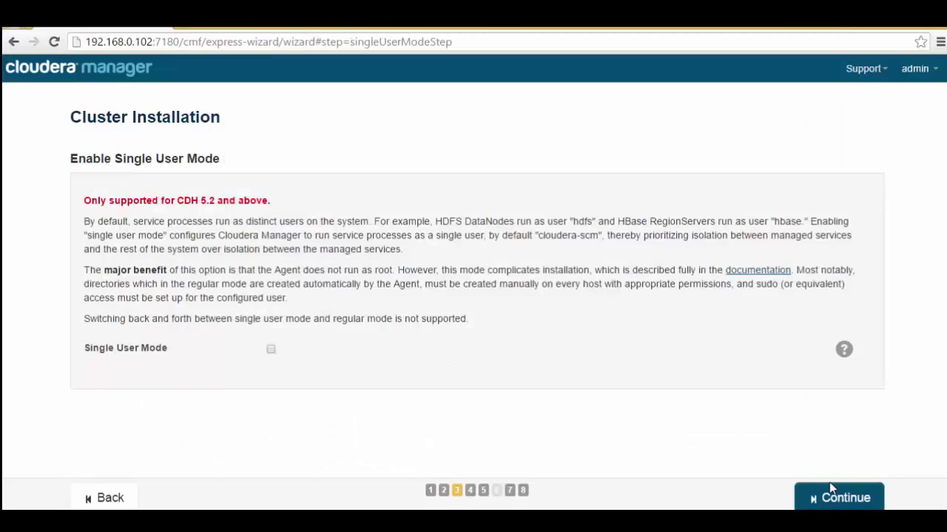
- Leave single user mode disabled and advance to the SSH credentials step
left_click(824, 496)
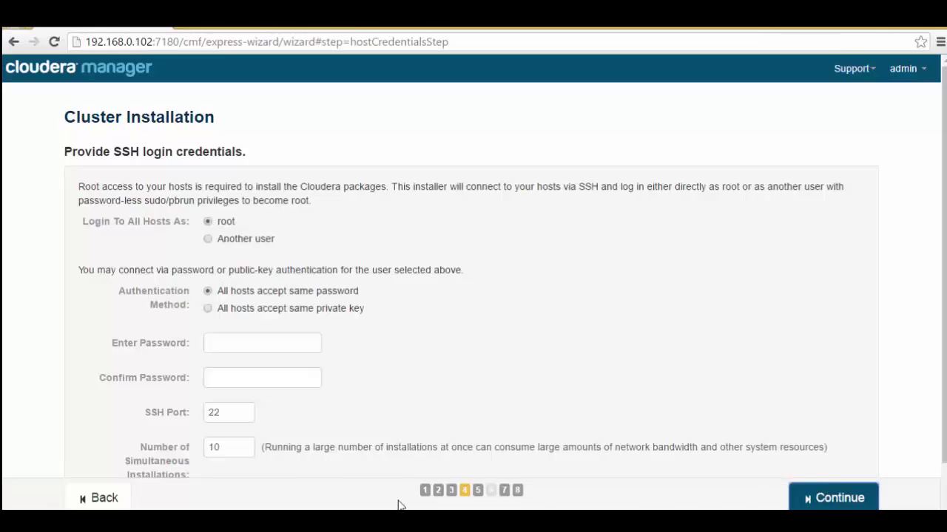
left_click(112, 504)
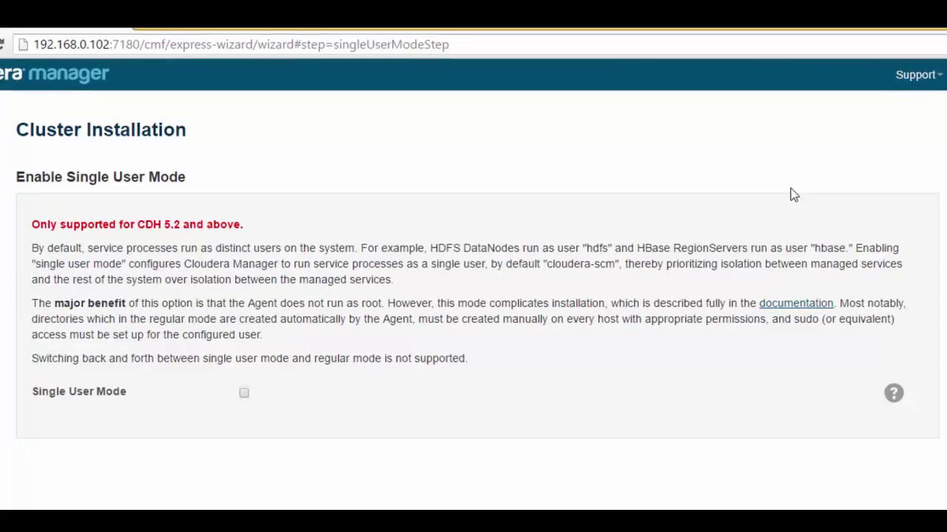
left_click(823, 494)
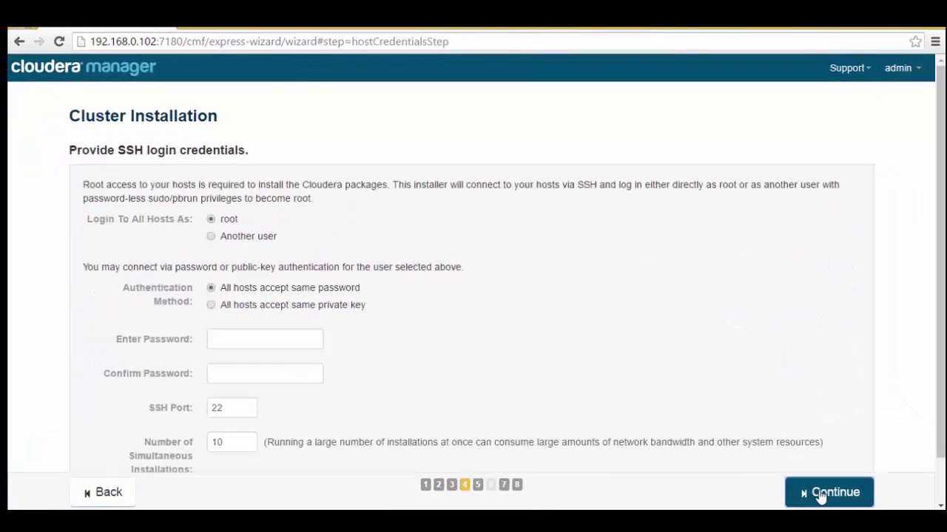
- Enter the root password, keeping 'All hosts accept same password' authentication
left_click(241, 340)
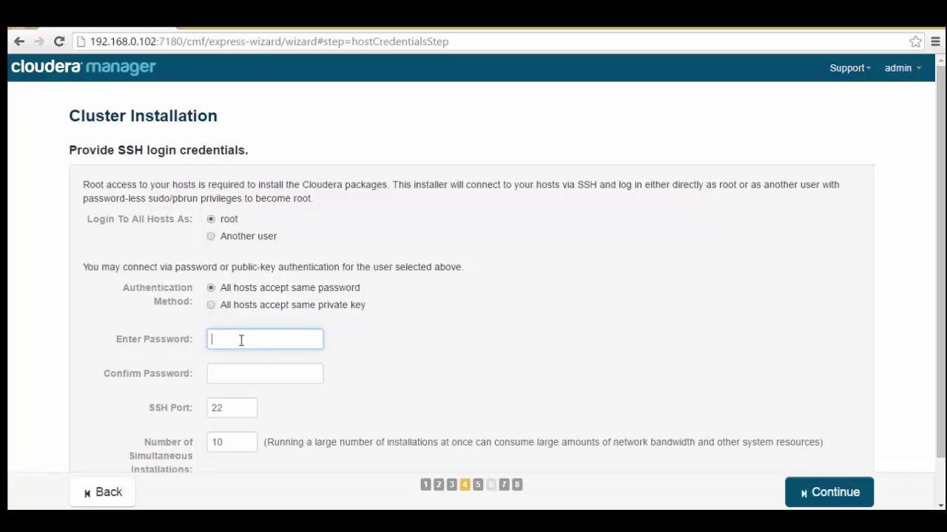
type("••••••")
type("••••")
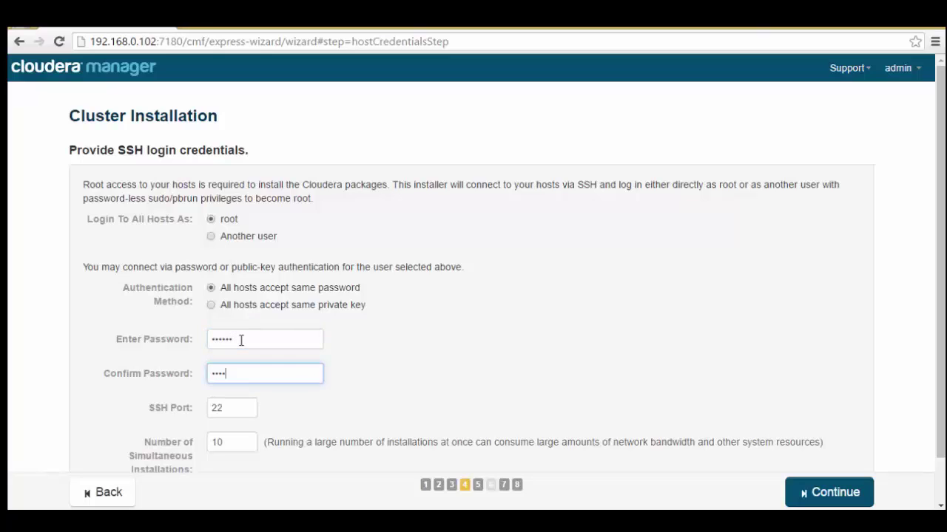
type("••")
scroll(752, 383, "down", 1)
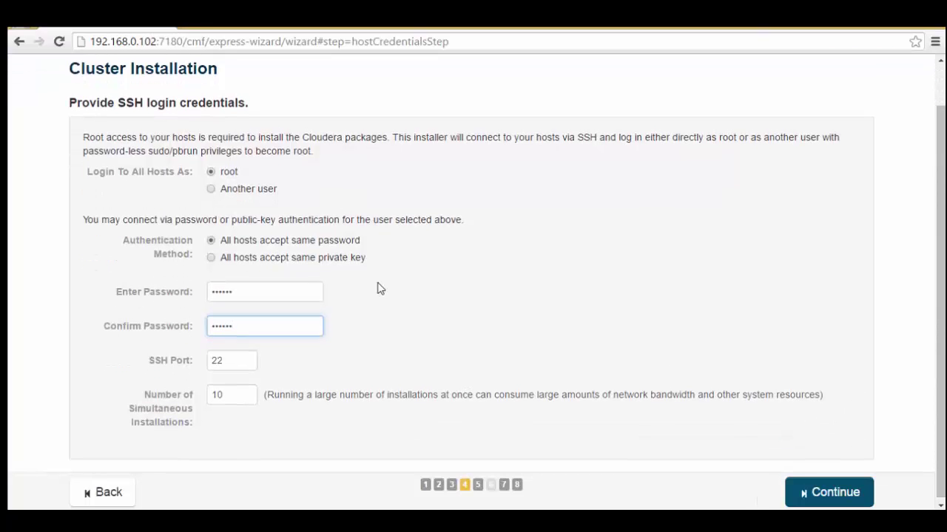
left_click(235, 259)
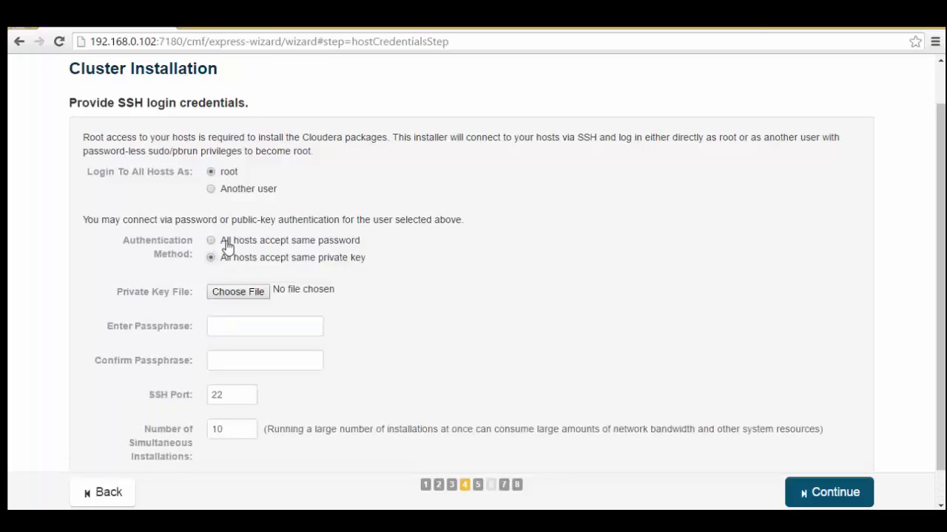
left_click(225, 242)
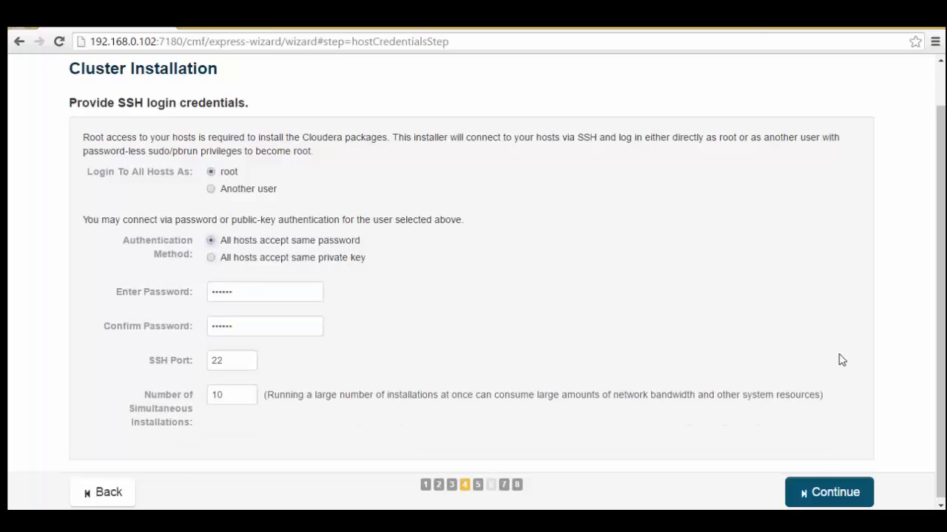
- Install the agent on machine1.cloudscoop.in, checking its installation log, and continue once it succeeds
left_click(818, 493)
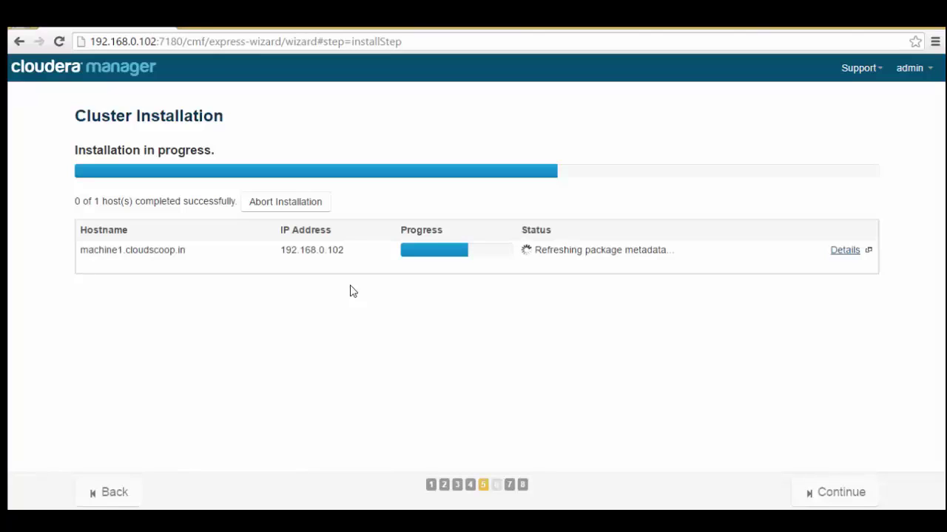
key("Tab")
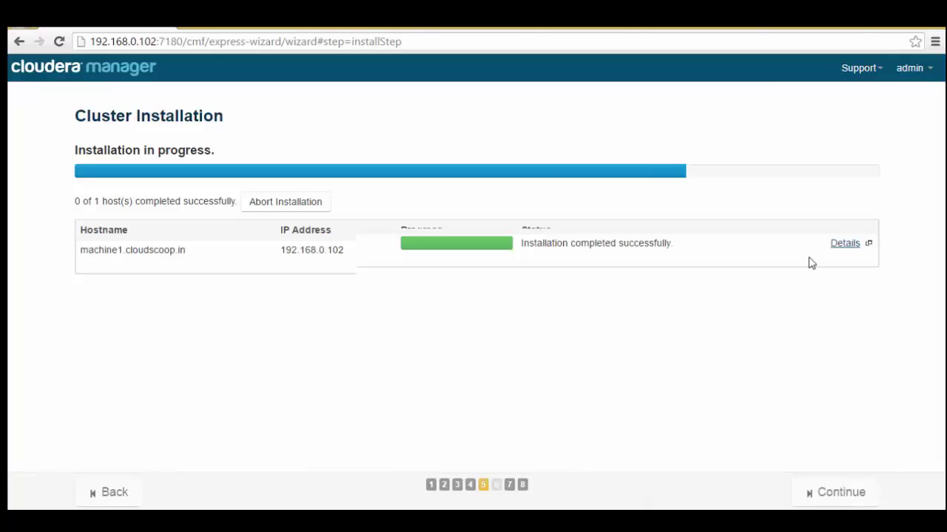
left_click(847, 246)
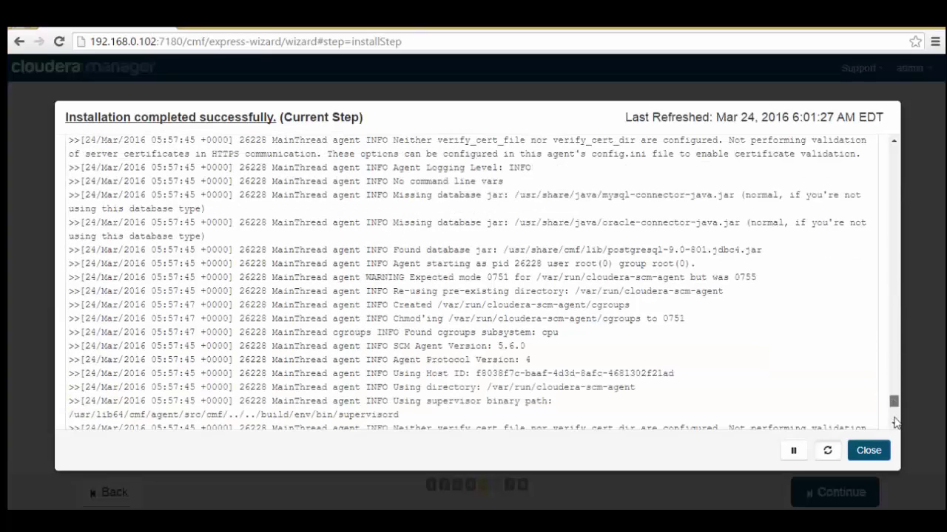
left_click(851, 449)
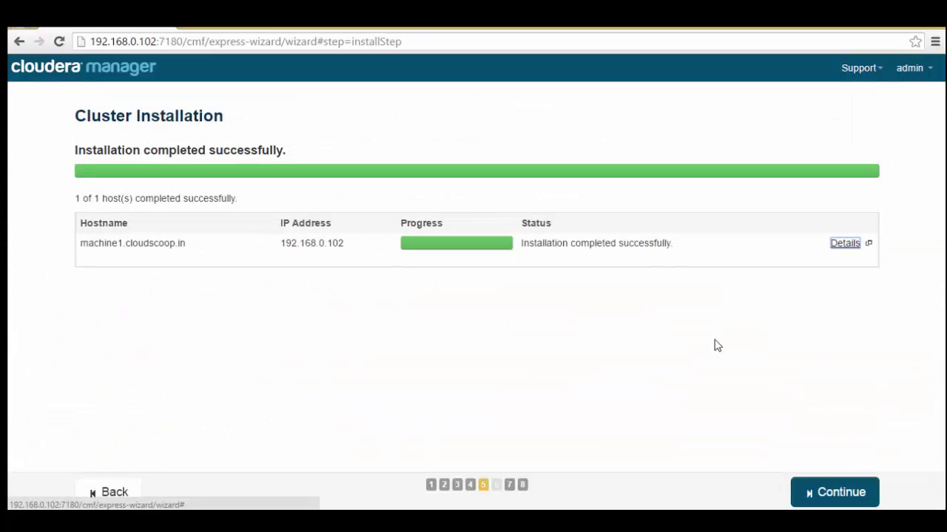
left_click(828, 494)
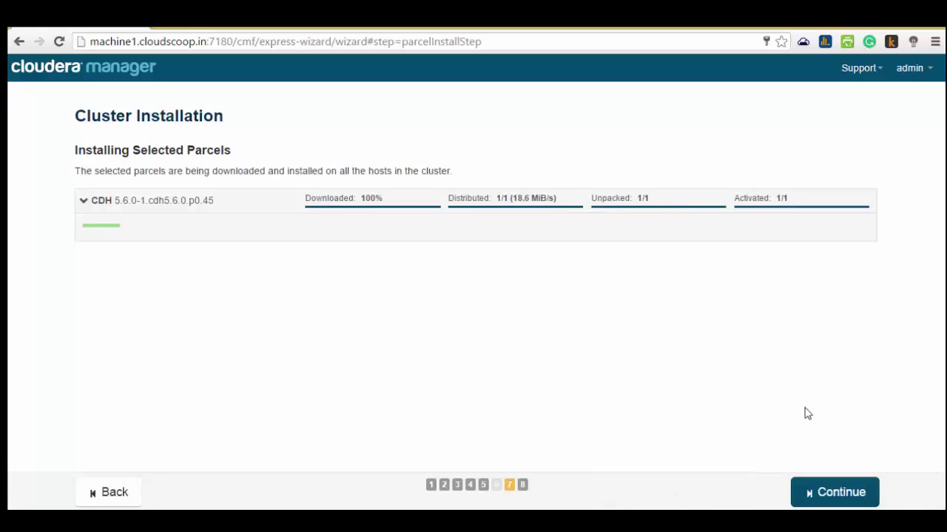
- Continue once the CDH 5.6.0 parcel is downloaded, distributed, unpacked and activated on 1/1 hosts
left_click(824, 492)
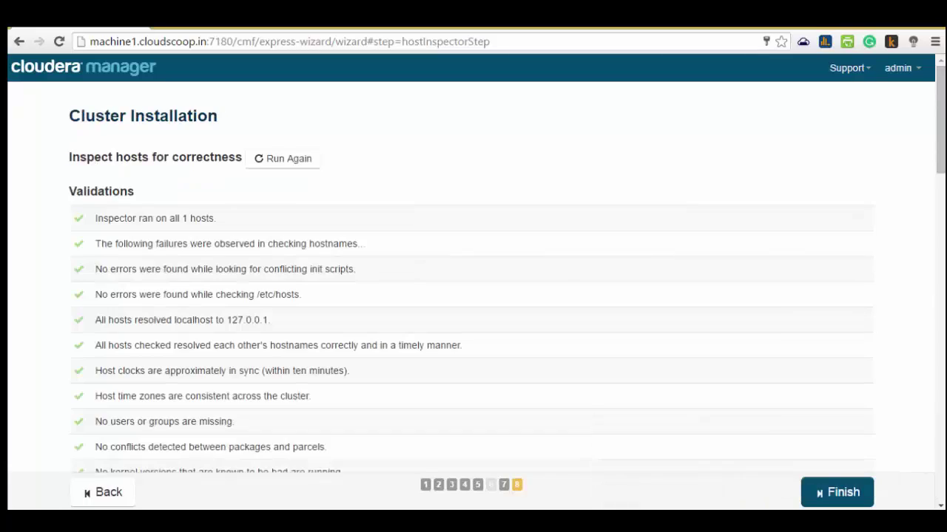
- Scroll the host inspector's Validations list to read the swappiness and Transparent Huge Page warnings
mouse_move(941, 144)
left_mouse_down()
mouse_move(939, 228)
mouse_move(925, 215)
mouse_move(795, 191)
left_mouse_up()
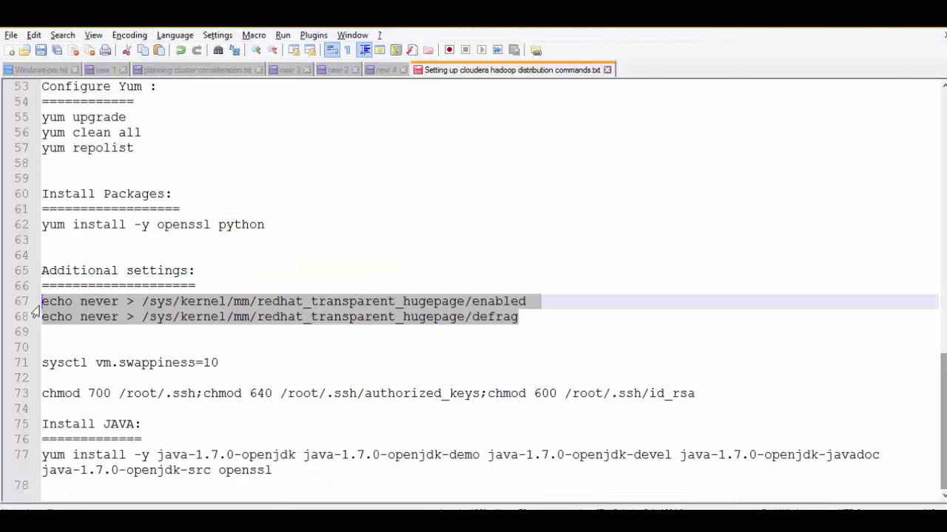
- On machine1, disable transparent huge pages and huge page defrag with the echo never commands
key("alt+Tab")
key("alt+Tab")
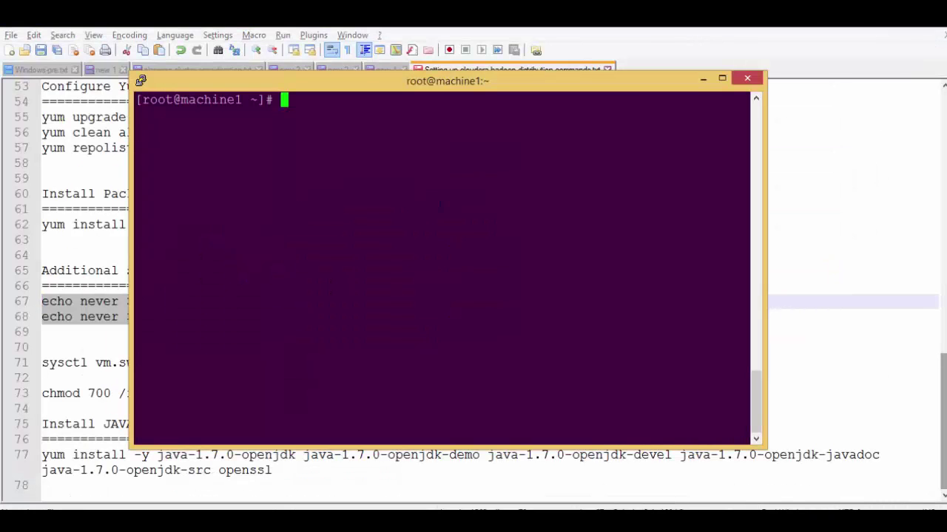
type("echo never > /sys/kernel/mm/redhat_transparent_hugepage/enabled echo never > /sys/kernel/mm/redhat_transparent_hugepage/defrag")
key("Return")
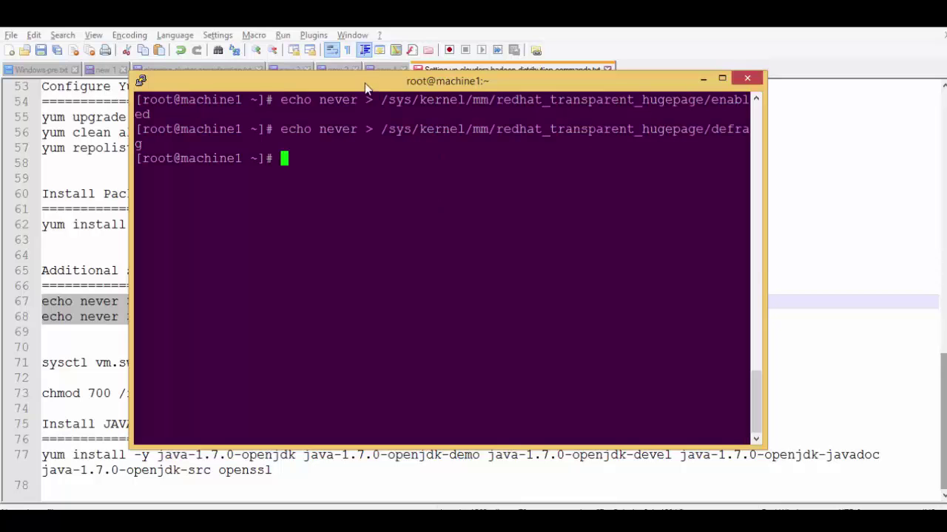
left_click_drag(362, 82, 532, 81)
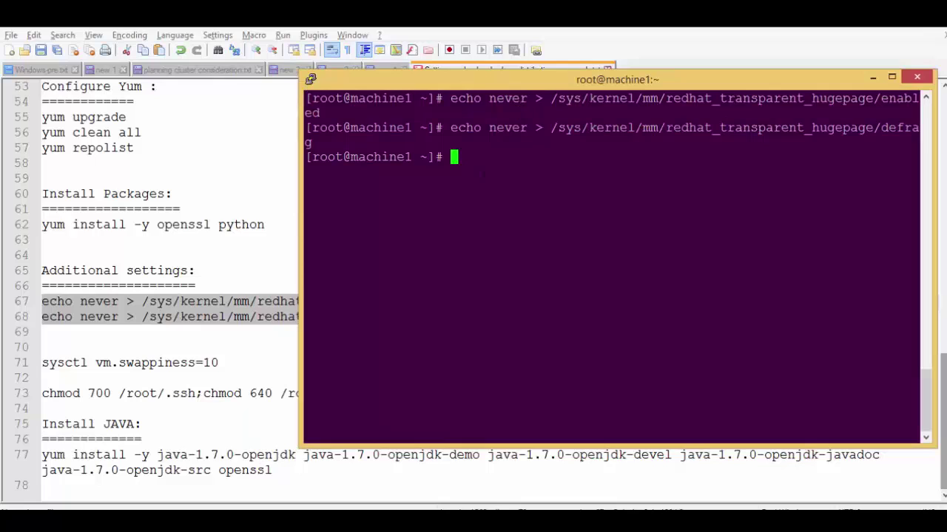
- Set vm.swappiness to 10 with sysctl vm.swappiness=10
type("sysctl vm")
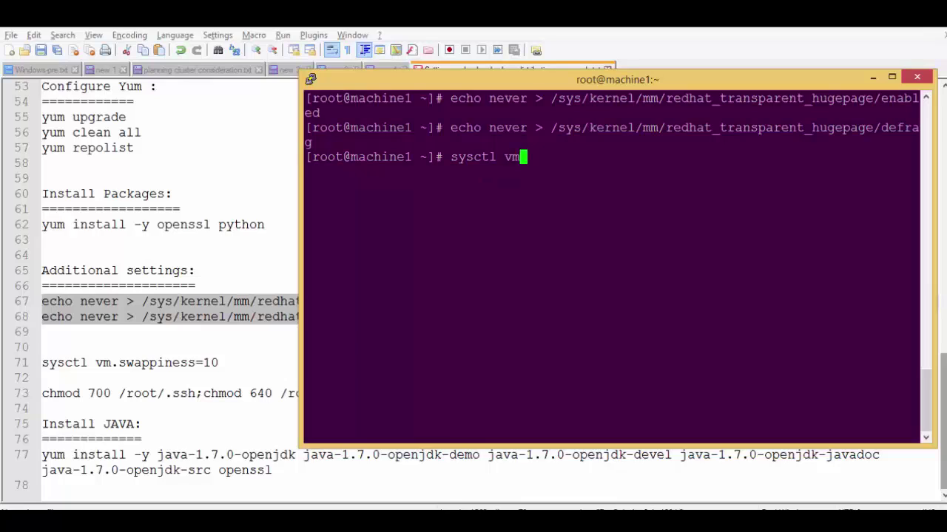
type(".swappi")
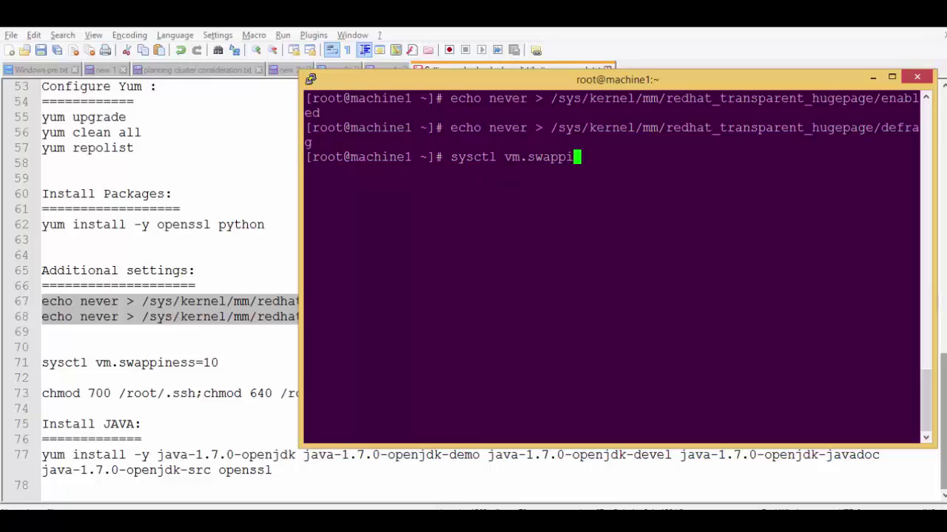
type("ness")
type("=10")
key("Return")
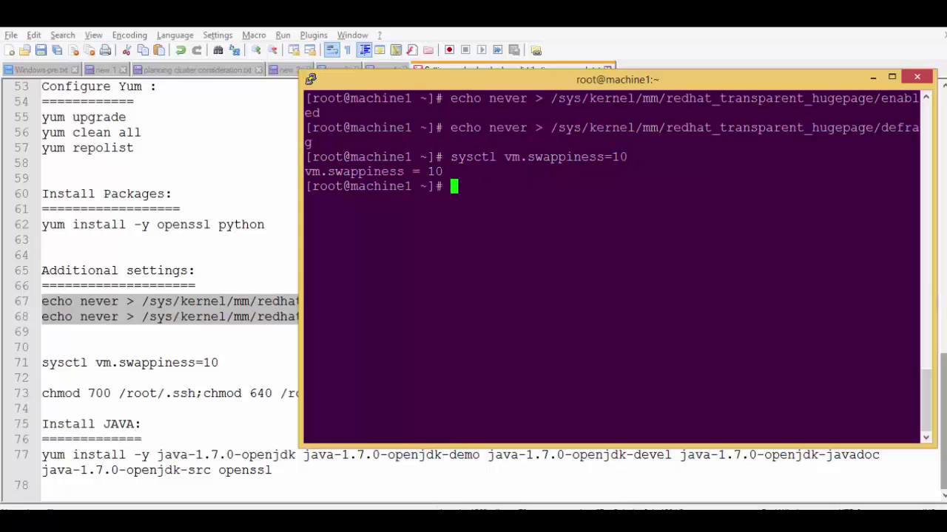
key("alt+Tab")
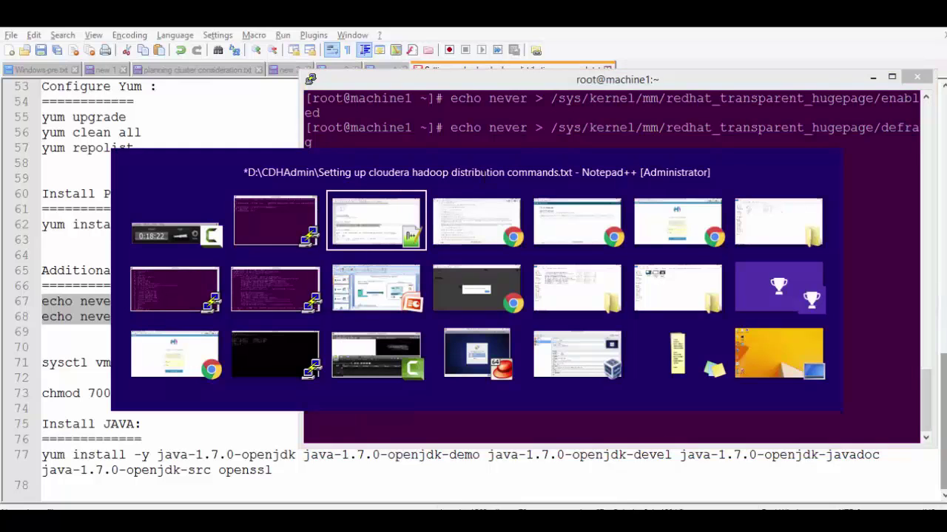
- Rerun the host inspection, confirm the Transparent Huge Pages warning is gone, and finish installation
key("alt+Tab")
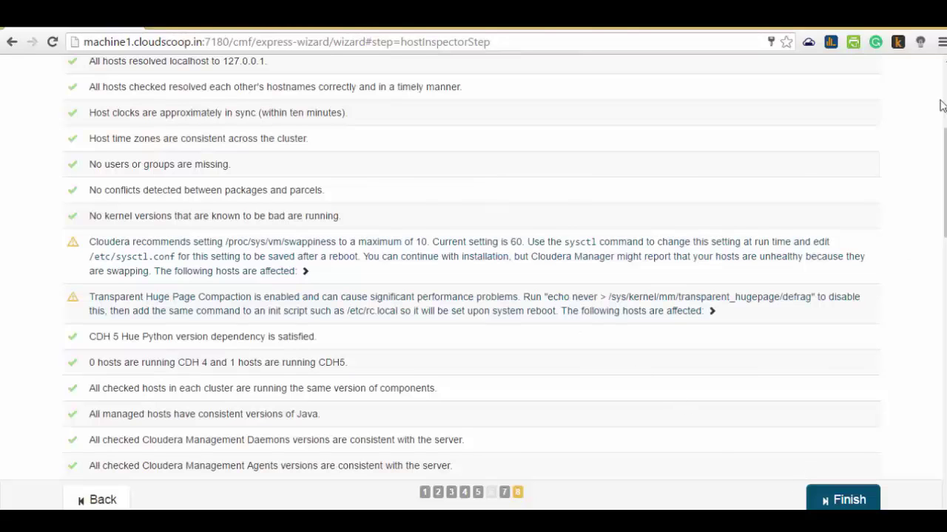
scroll(430, 167, "up", 4)
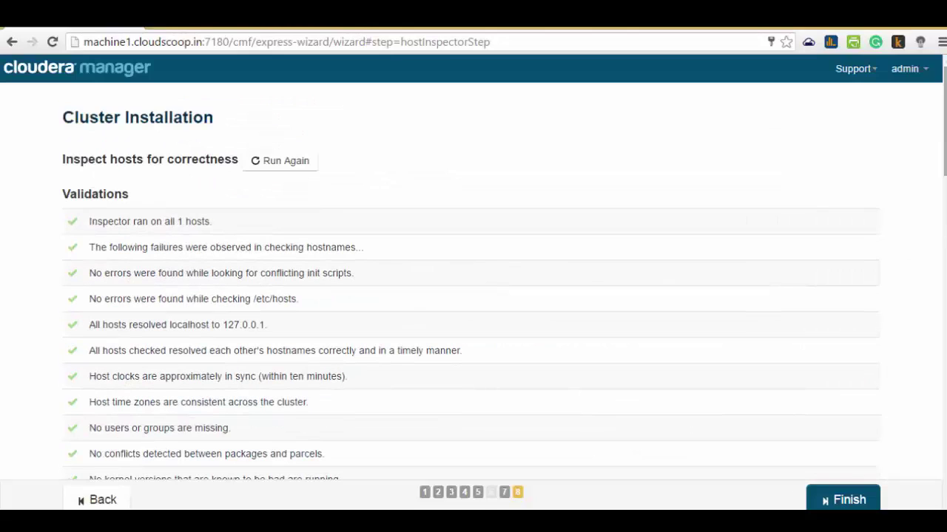
left_click(271, 171)
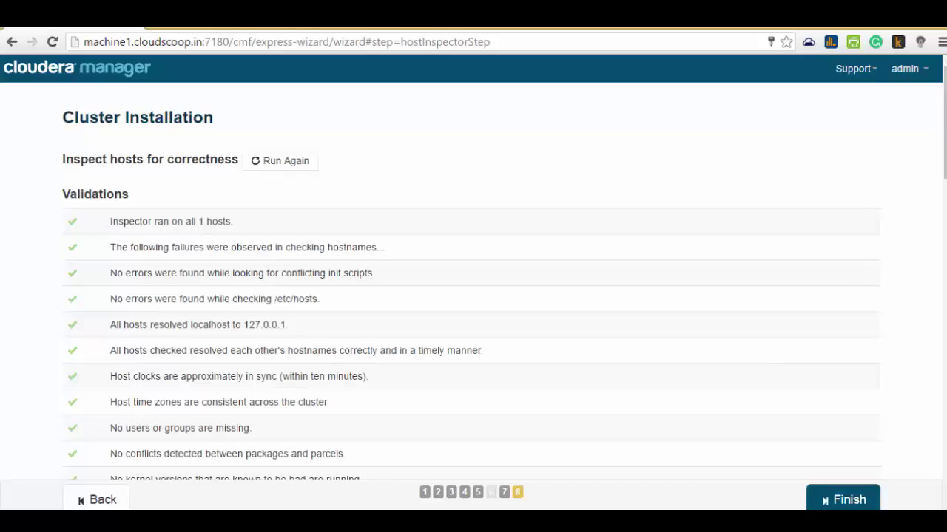
left_click(945, 234)
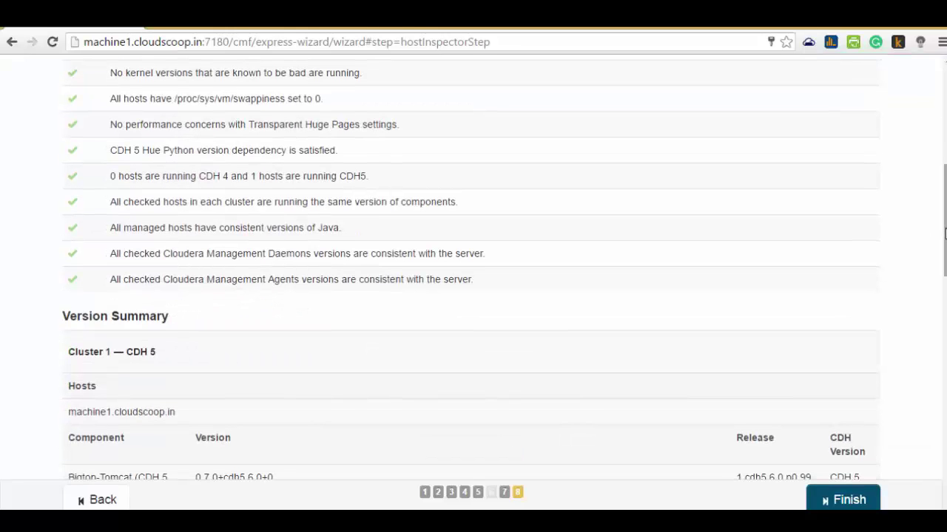
left_click_drag(944, 234, 945, 136)
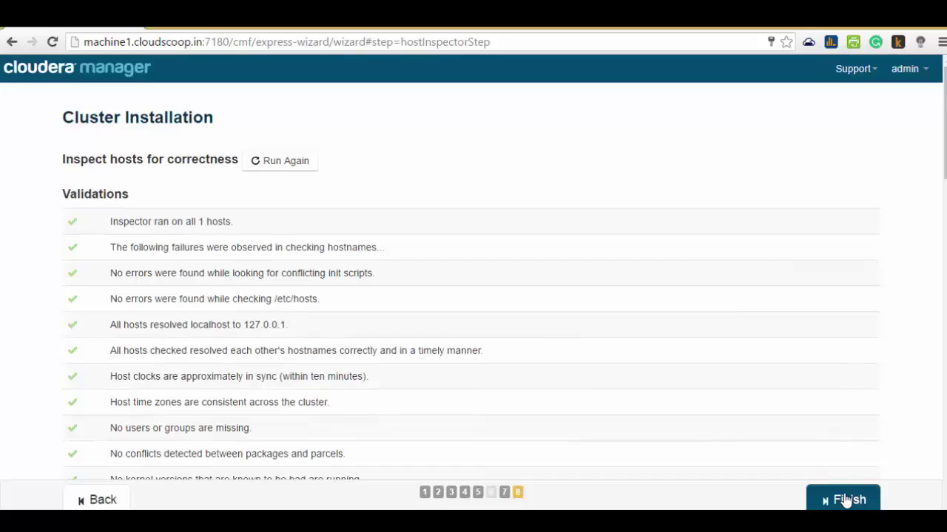
left_click(845, 501)
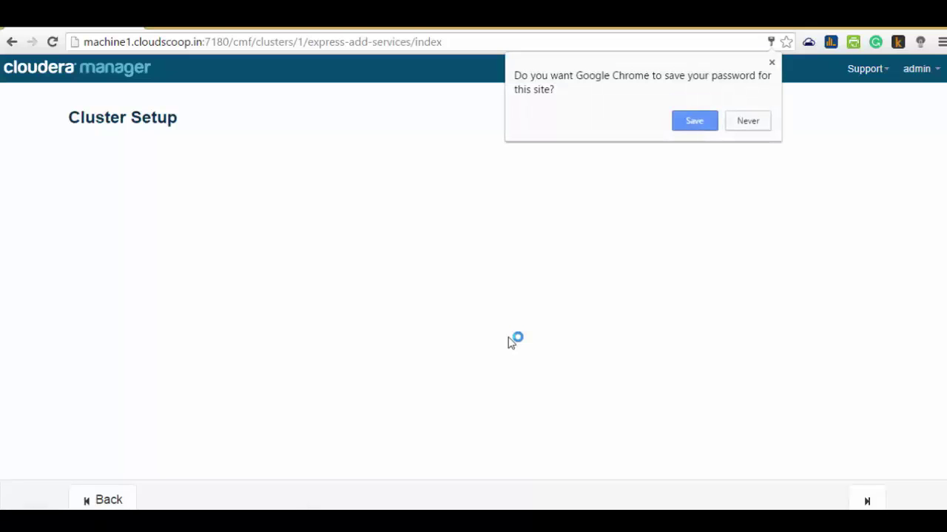
- Choose the Core Hadoop service combination for the CDH 5 cluster
left_click(749, 120)
left_click(121, 211)
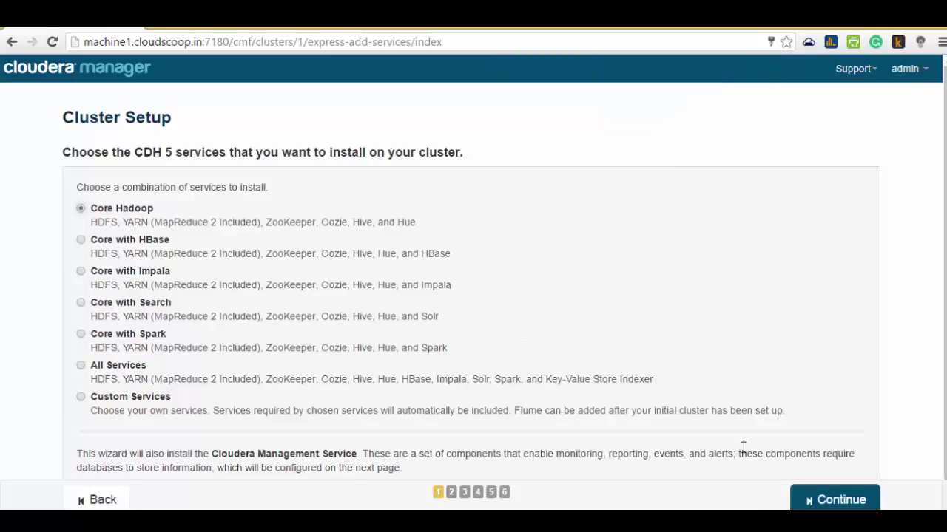
left_click(821, 501)
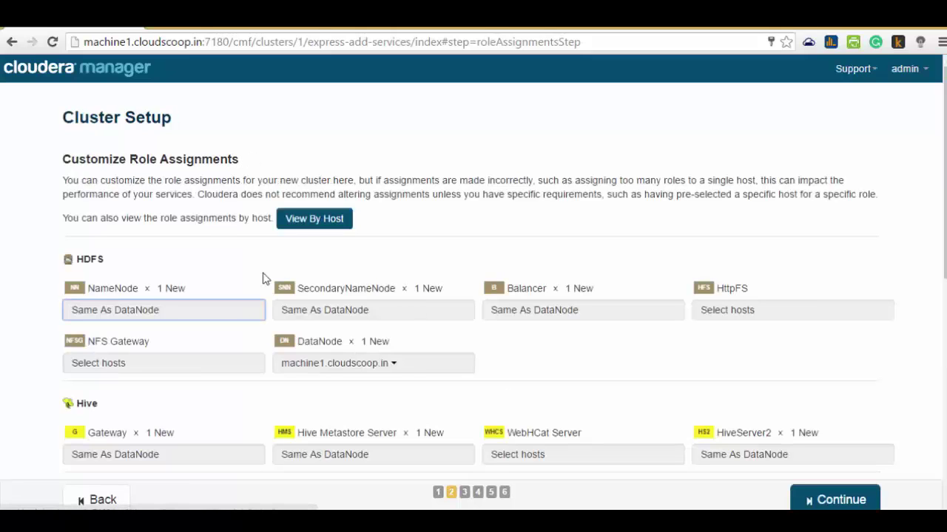
- Keep machine1.cloudscoop.in as the host for the NameNode and DataNode roles
left_click(132, 311)
left_click(201, 258)
left_click(201, 259)
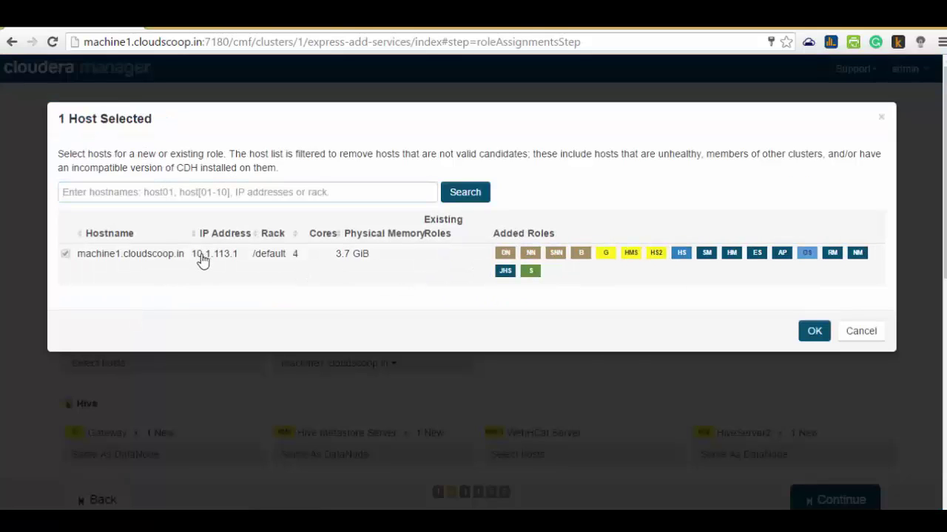
left_click(814, 332)
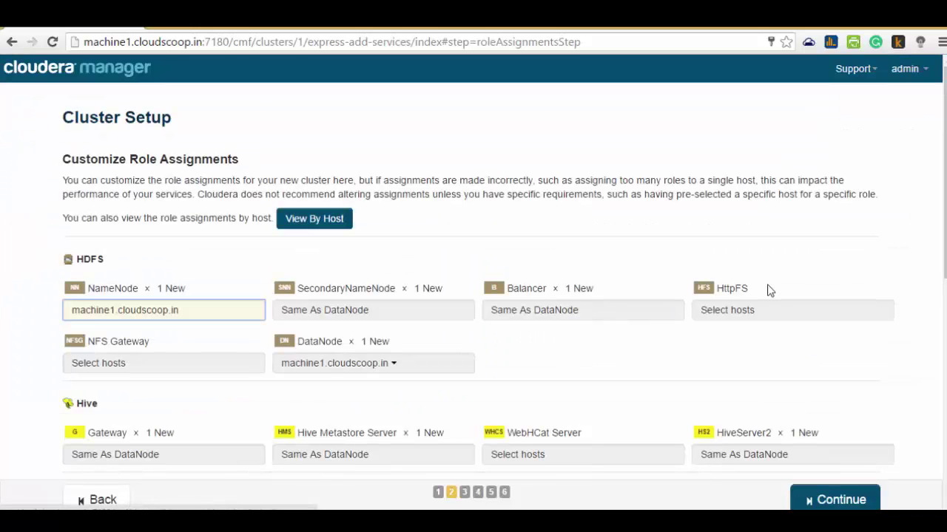
left_click_drag(941, 244, 941, 270)
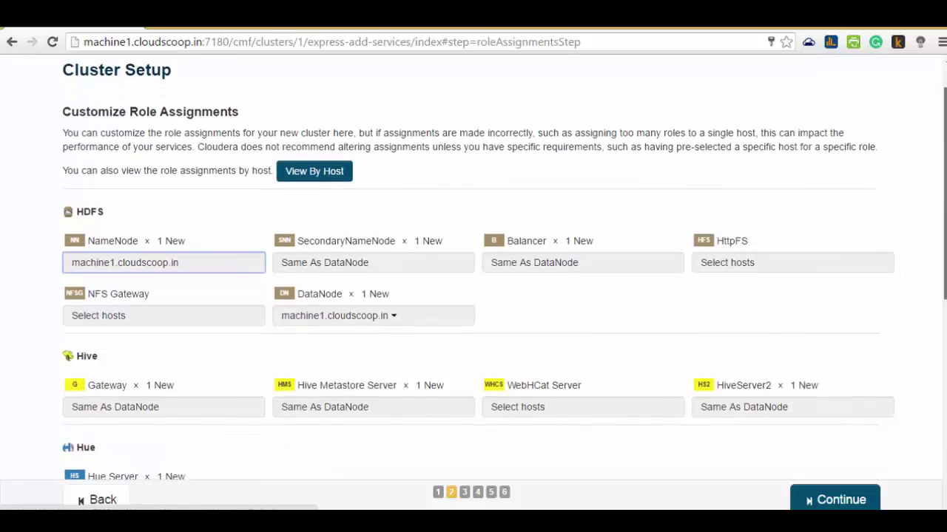
scroll(731, 273, "down", 2)
left_click(355, 225)
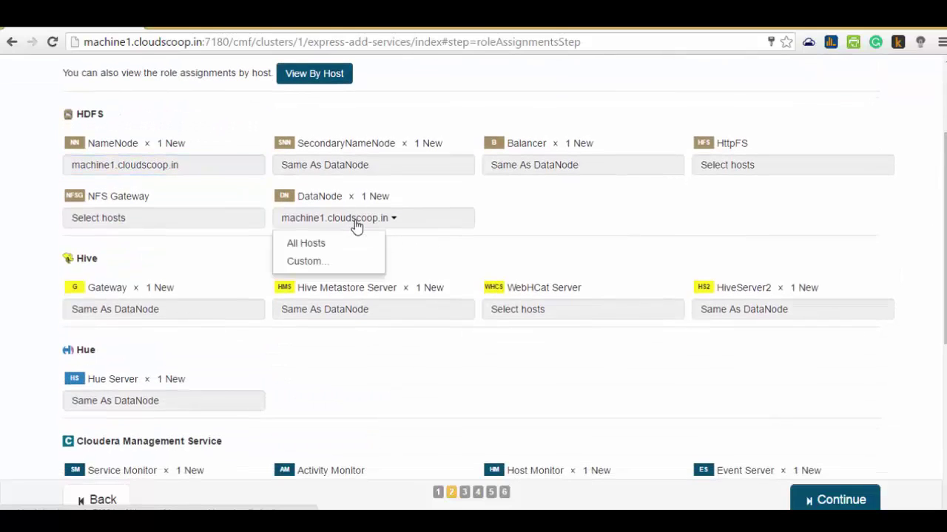
left_click(305, 262)
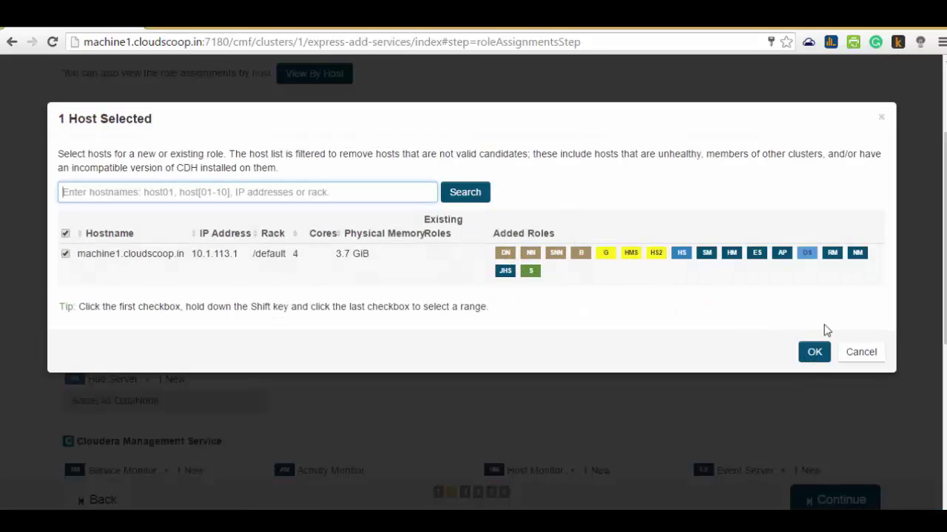
left_click(814, 352)
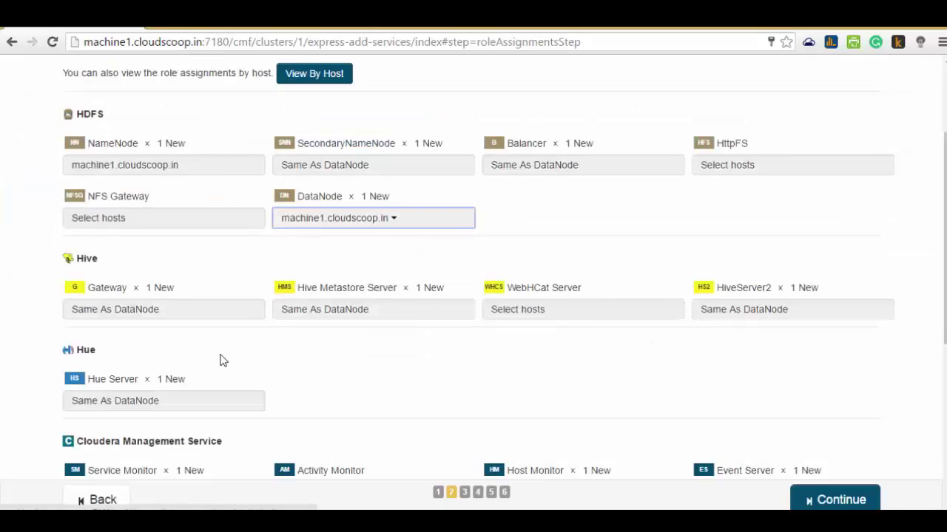
scroll(220, 359, "down", 3)
scroll(220, 360, "down", 5)
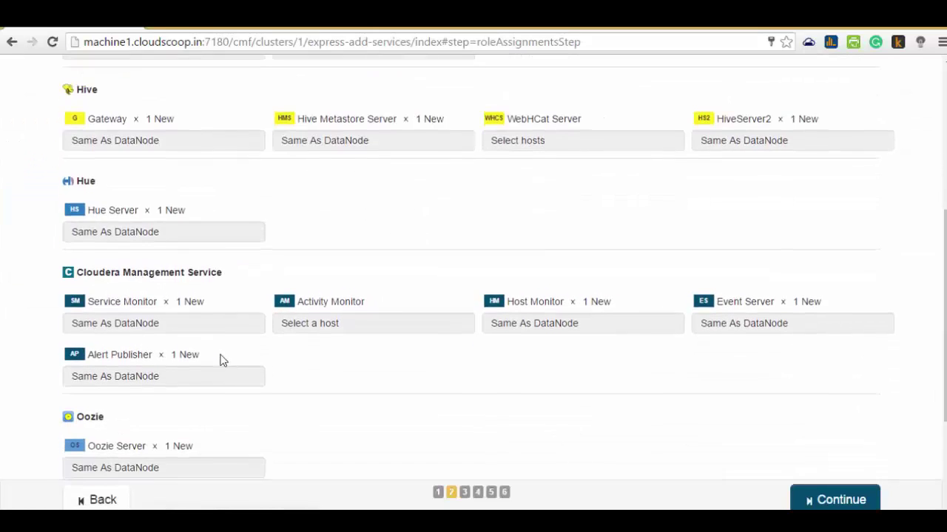
- Assign the Activity Monitor role to machine1.cloudscoop.in
left_click(325, 188)
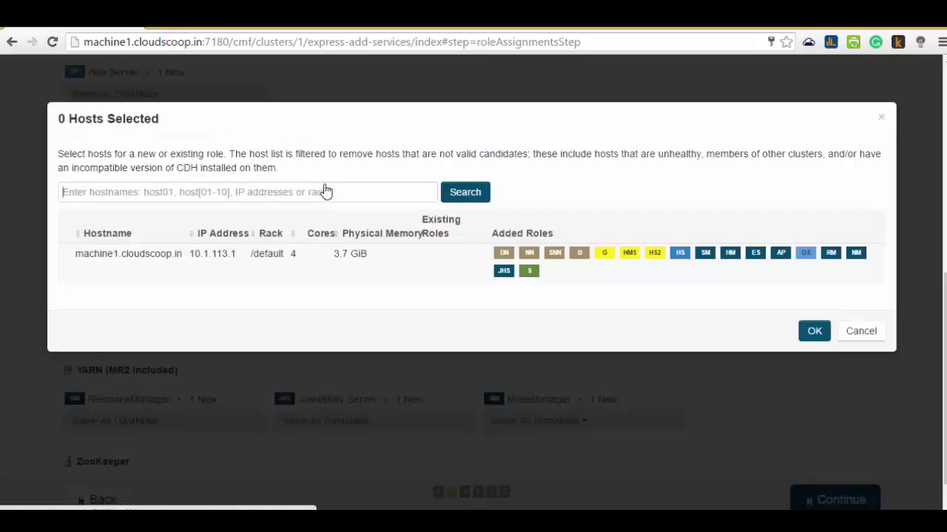
left_click(254, 266)
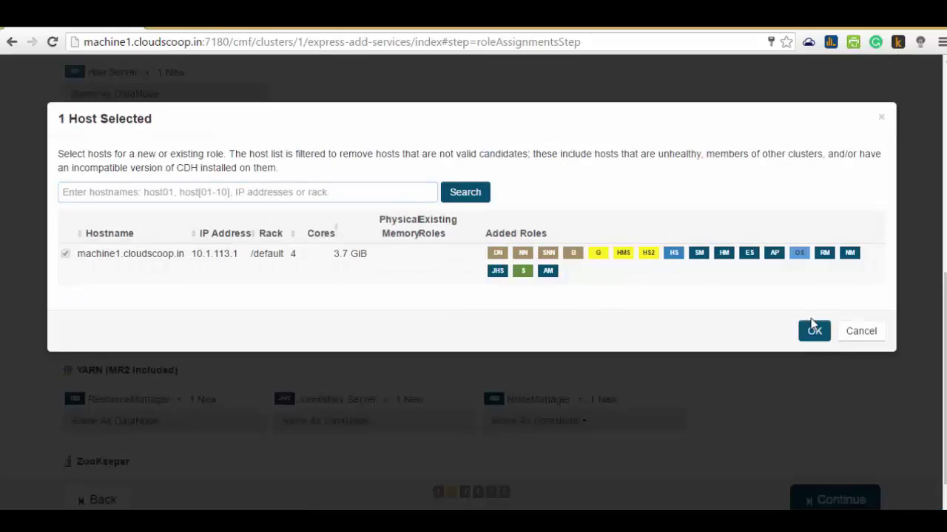
left_click(815, 331)
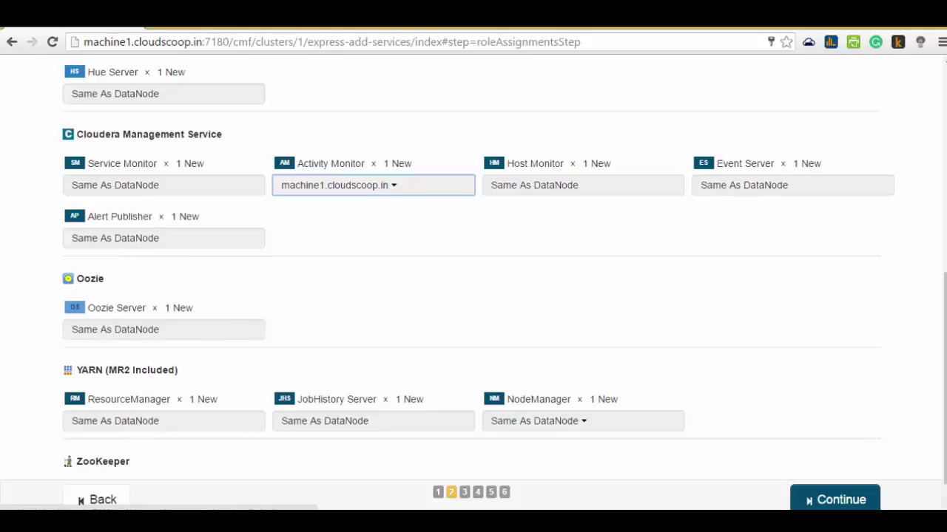
scroll(472, 345, "down", 1)
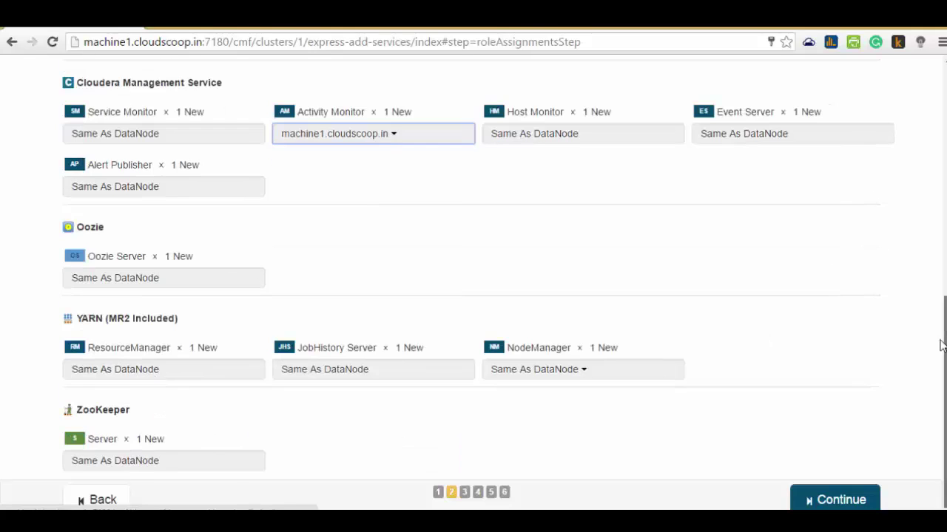
- Assign ResourceManager to machine1.cloudscoop.in and review all role assignments grouped by host
left_click(148, 375)
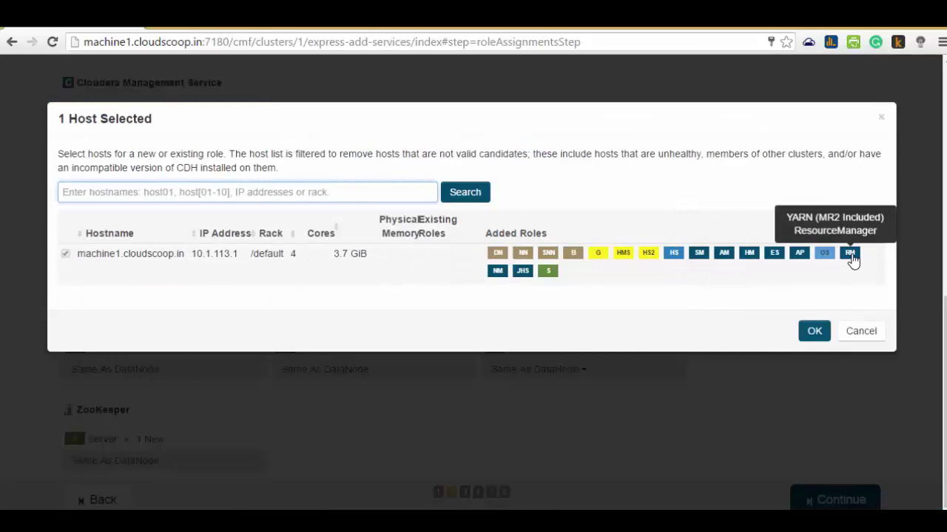
left_click(816, 335)
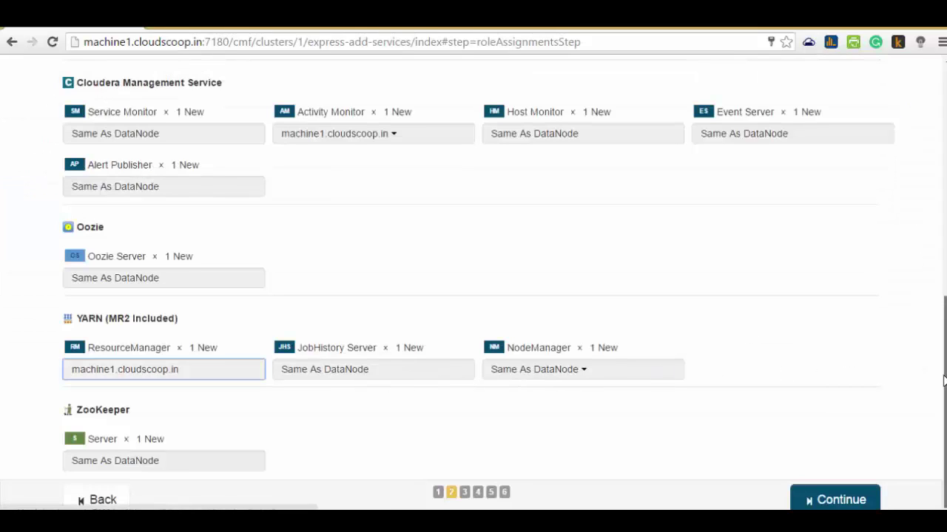
mouse_move(944, 380)
left_mouse_down()
mouse_move(944, 152)
mouse_move(944, 380)
left_mouse_up()
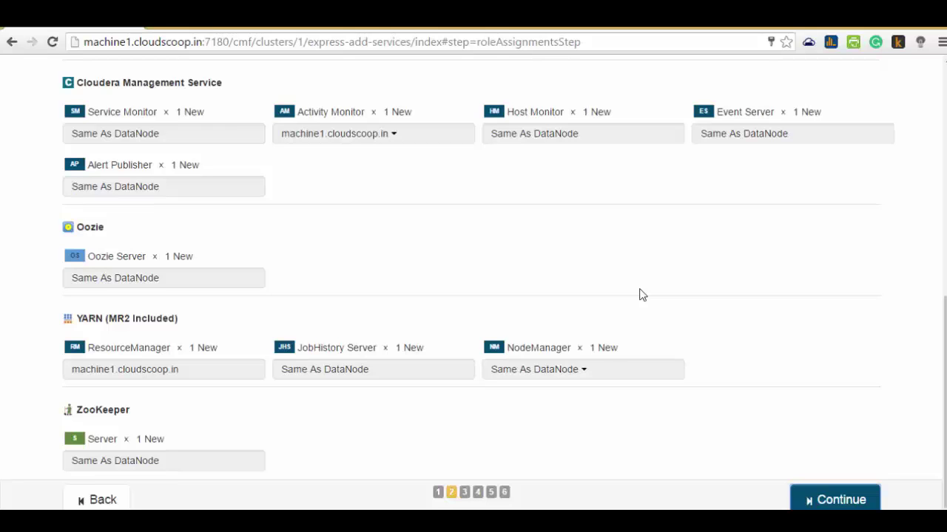
left_click(943, 238)
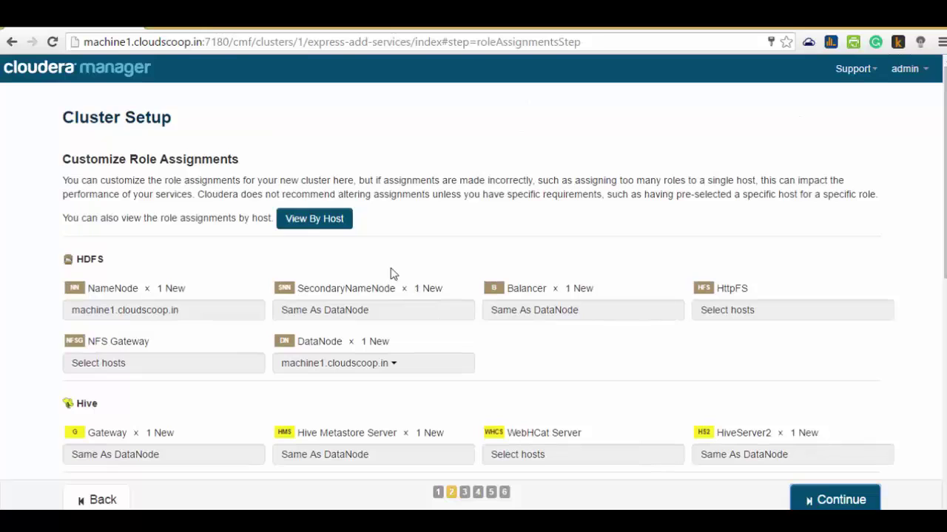
left_click(314, 218)
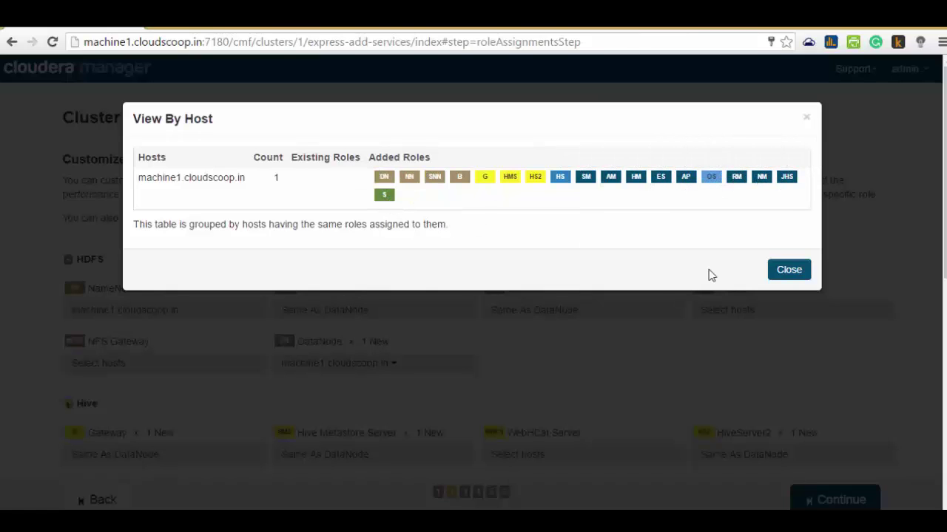
left_click(784, 270)
- Test the embedded PostgreSQL database connections for Hive and Activity Monitor, then continue
left_click(819, 500)
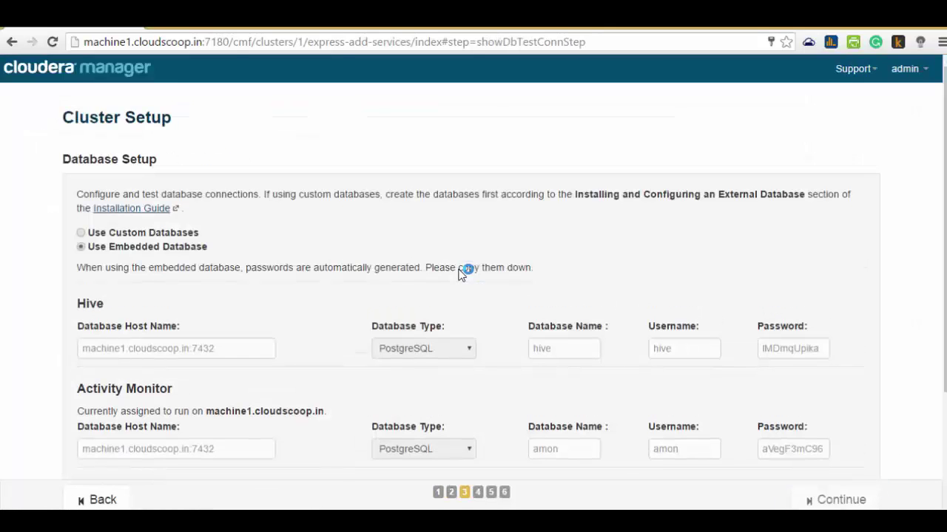
scroll(883, 429, "down", 2)
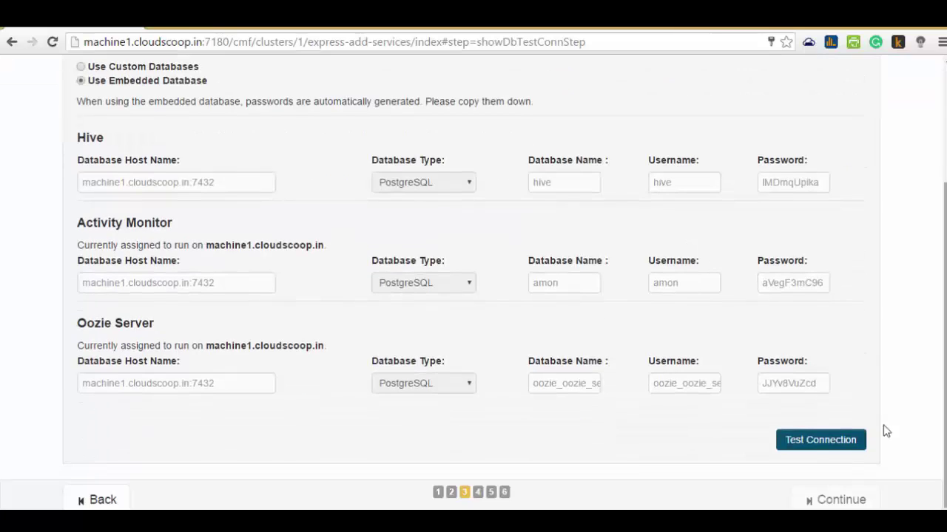
left_click(819, 441)
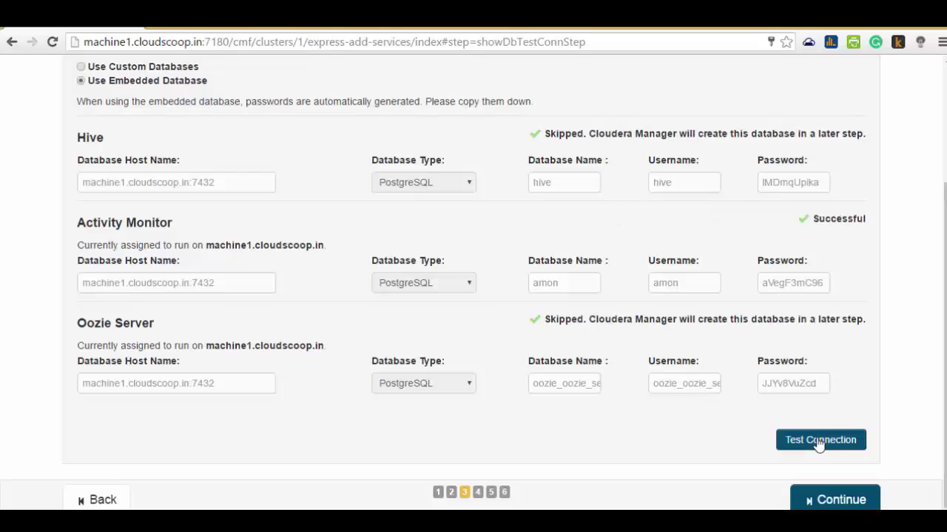
left_click(836, 501)
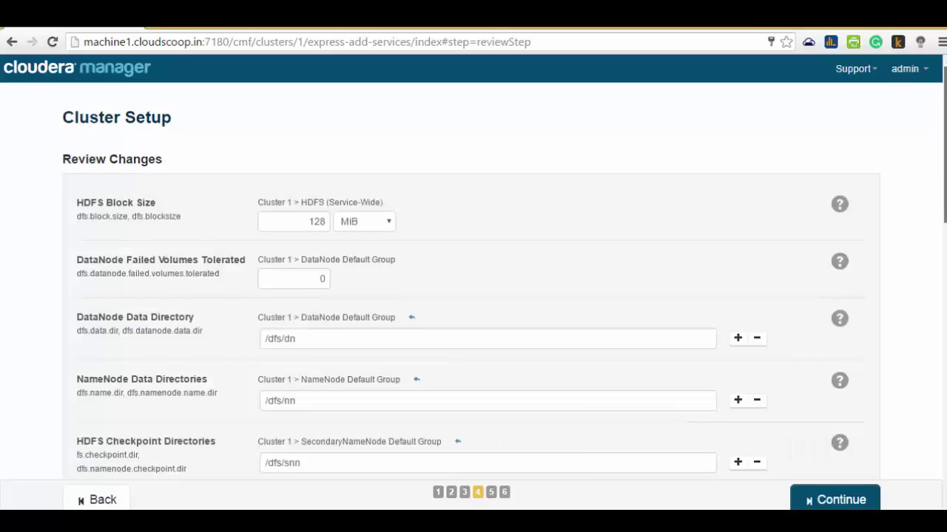
- Accept the defaults, including the 128 MiB HDFS block size, and run the 7-step First Run
scroll(549, 182, "down", 1)
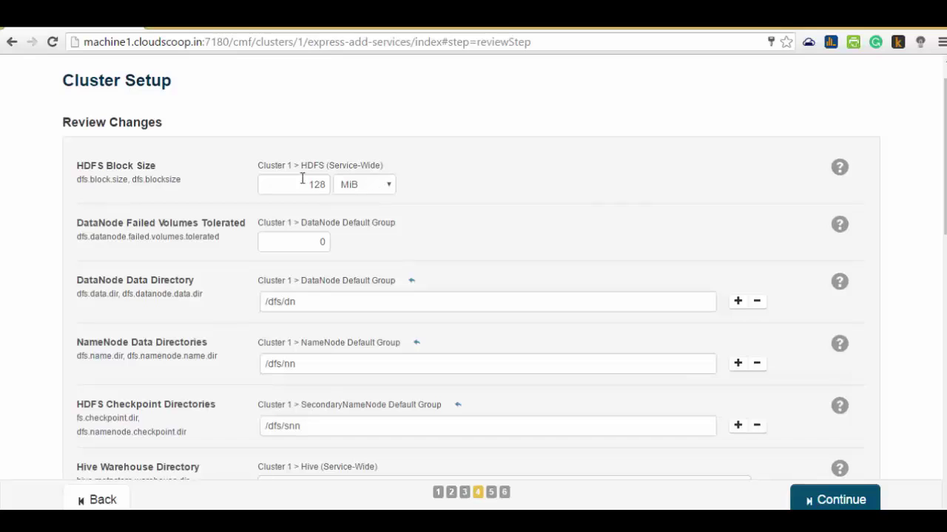
left_click_drag(304, 182, 387, 182)
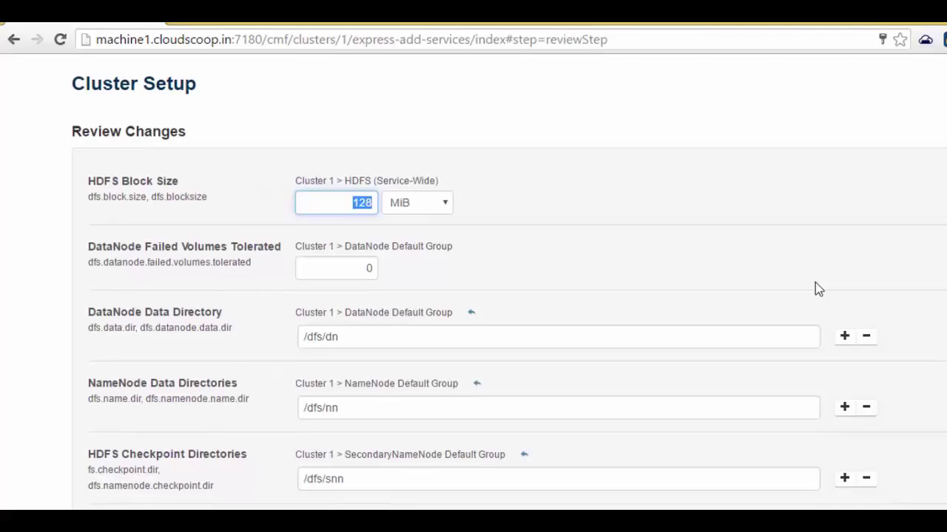
left_click_drag(938, 174, 943, 451)
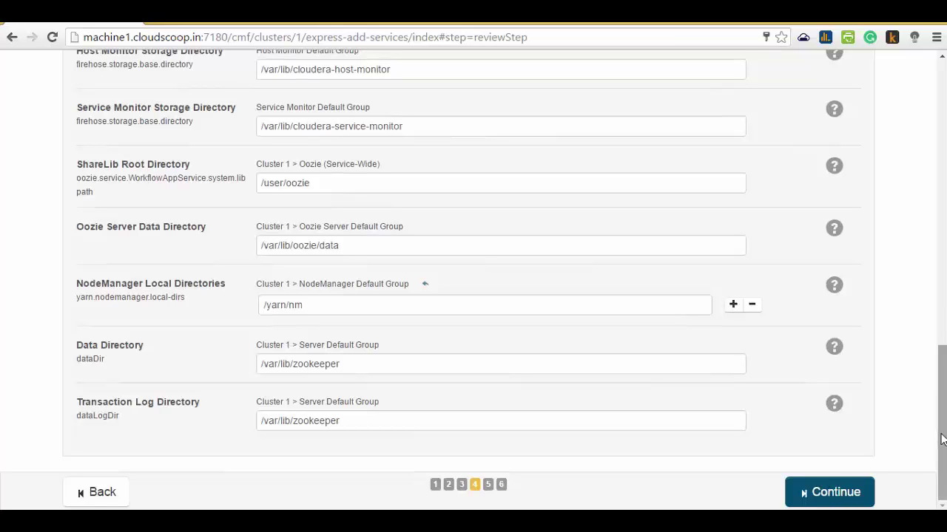
left_click_drag(941, 417, 934, 157)
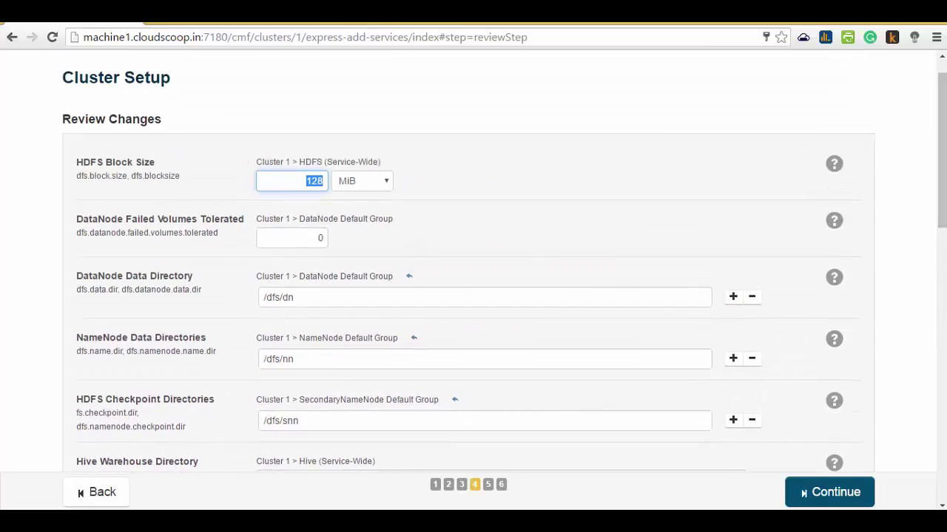
left_click(814, 496)
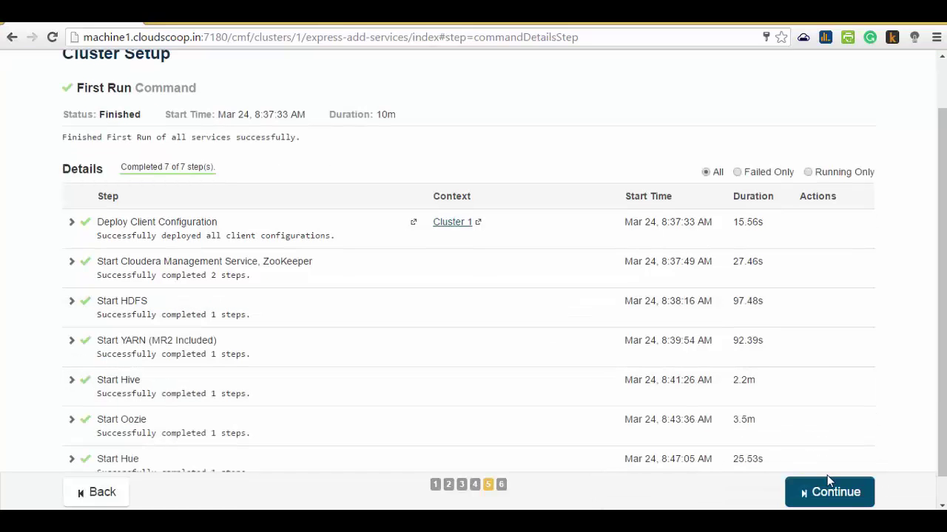
- Finish the cluster setup wizard and enter hadoop fs -ls / in the machine1 terminal
left_click(809, 494)
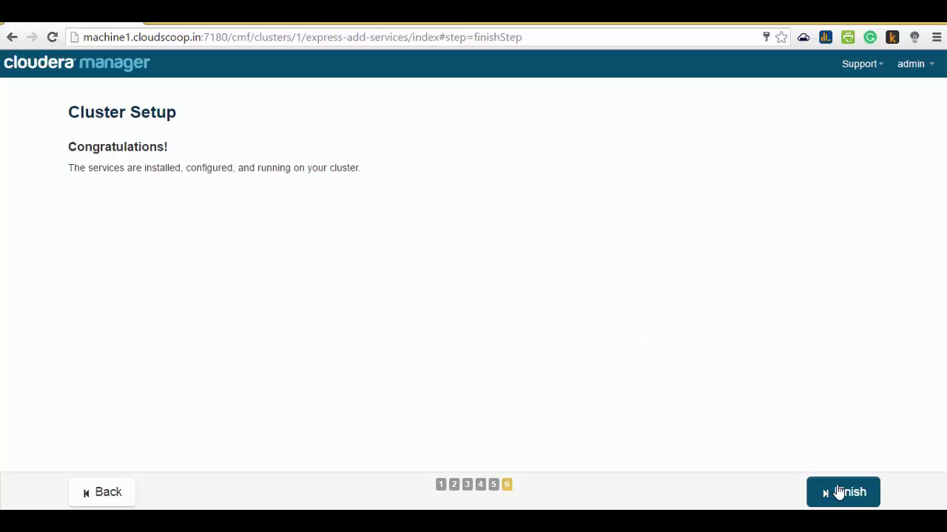
left_click(839, 493)
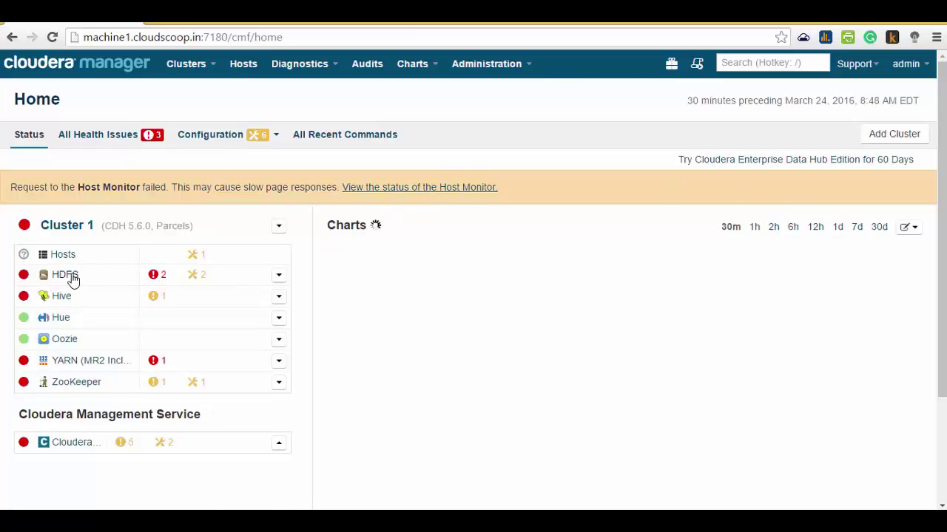
key("alt+Tab")
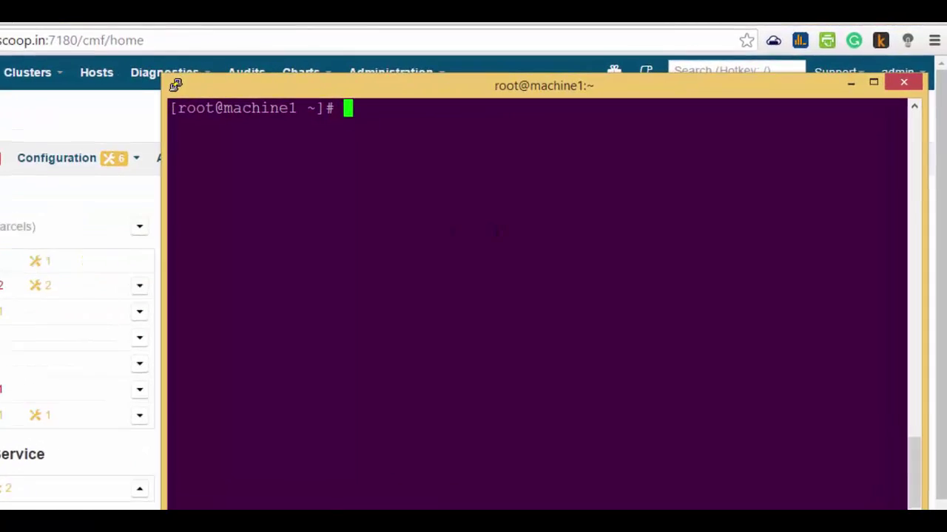
type("hadoop")
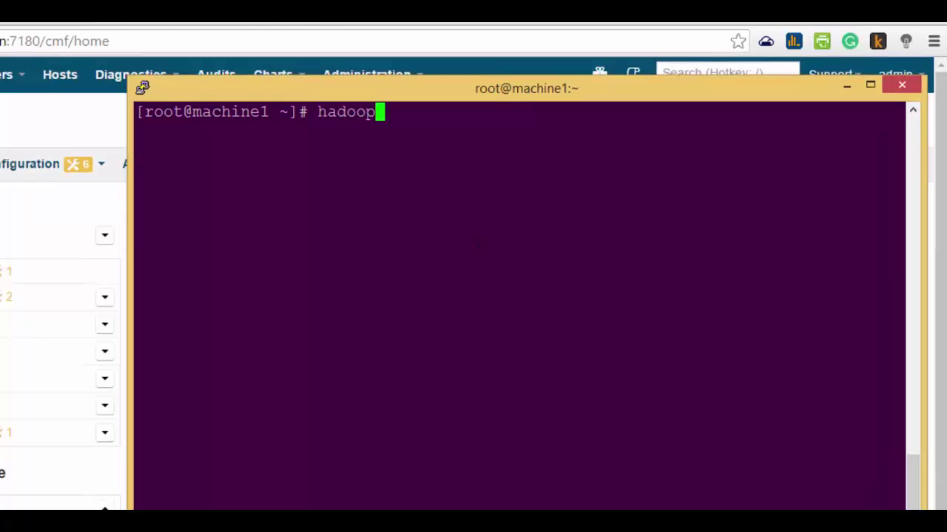
type(" fs -ls /")
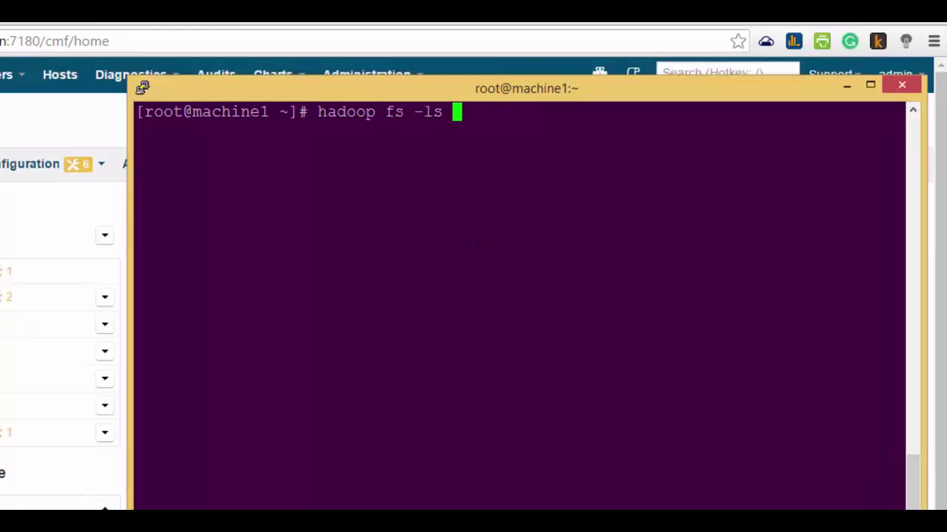